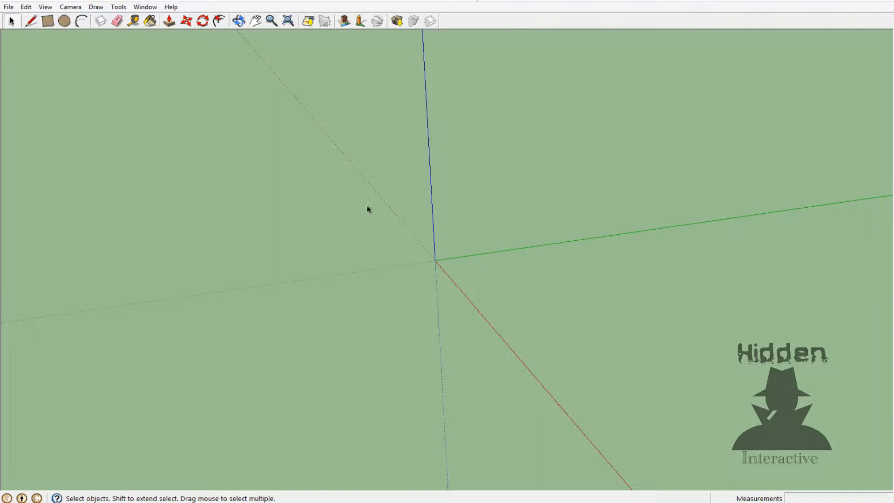
- Orbit, pan and zoom around the origin to examine the empty model's axes from several angles
middle_drag(212, 159, 340, 189)
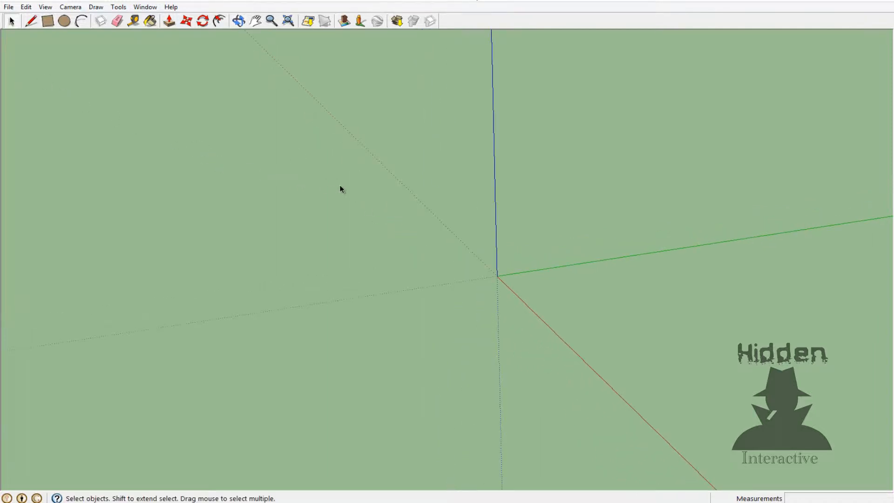
middle_drag(512, 225, 463, 237)
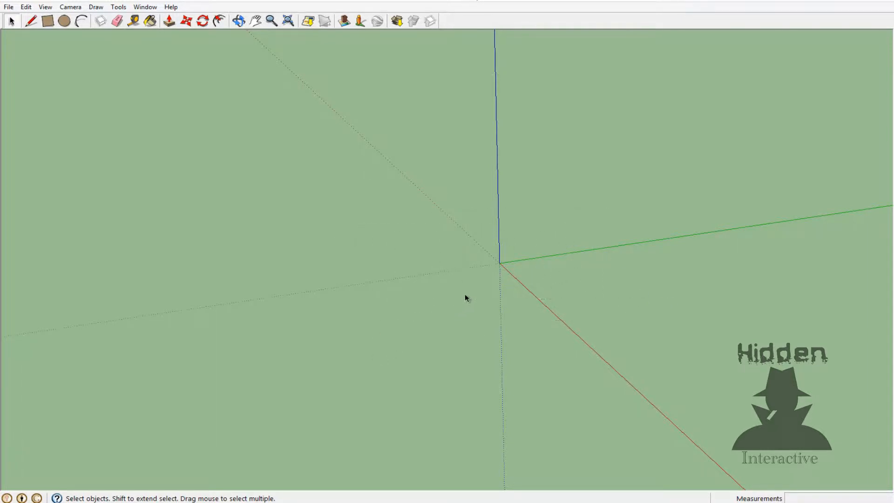
middle_drag(464, 295, 289, 242)
scroll(480, 273, up, 2)
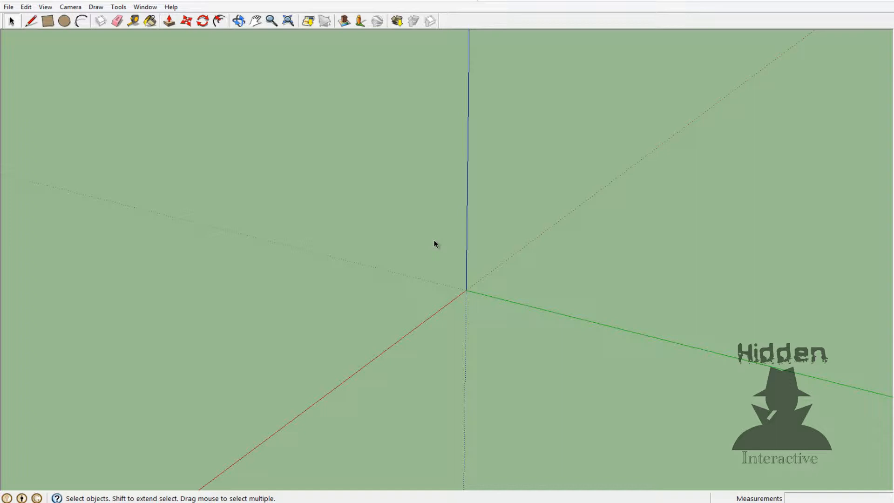
middle_drag(427, 243, 278, 245)
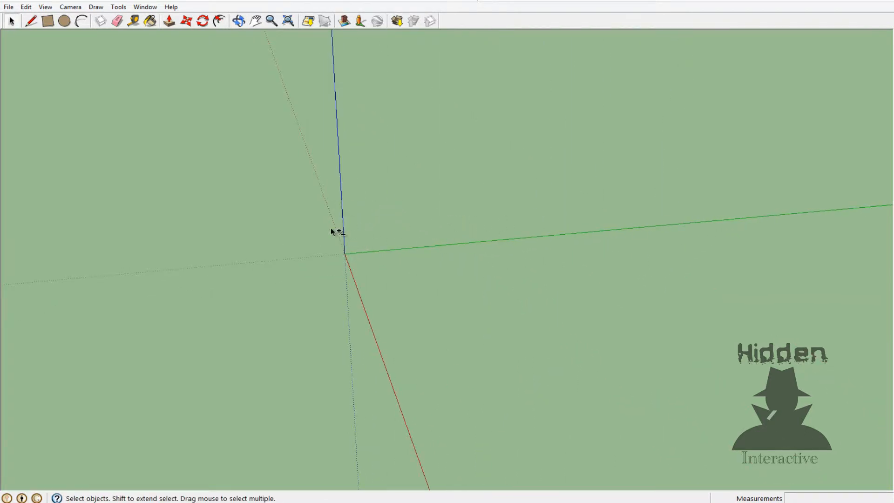
middle_drag(335, 231, 483, 310)
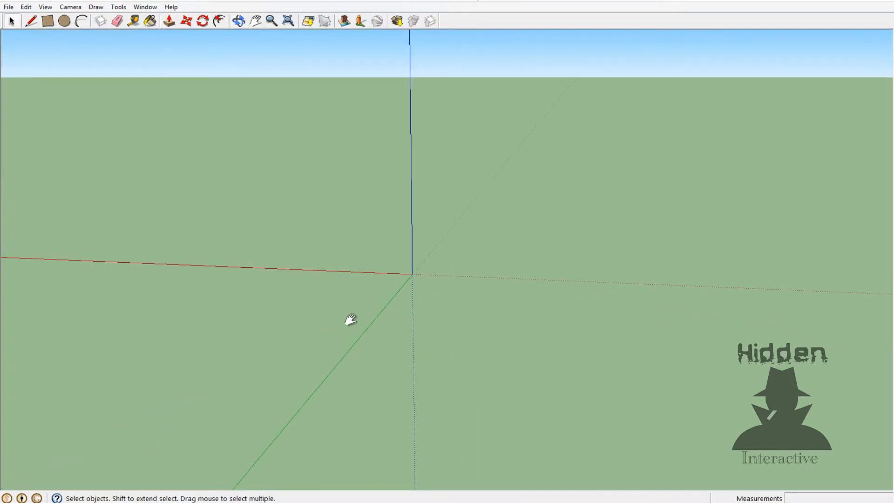
middle_drag(349, 320, 483, 314)
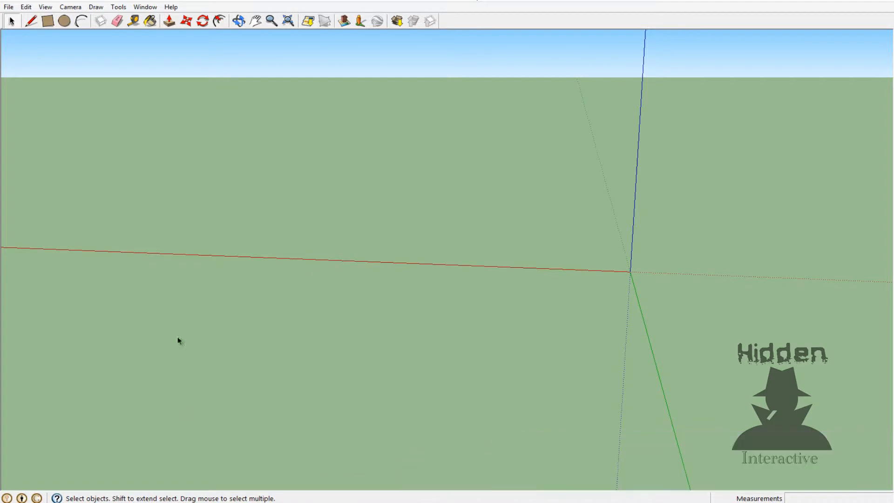
- Draw a closed four-sided outline against the red axis with the Line tool, and undo all its edges
click(27, 26)
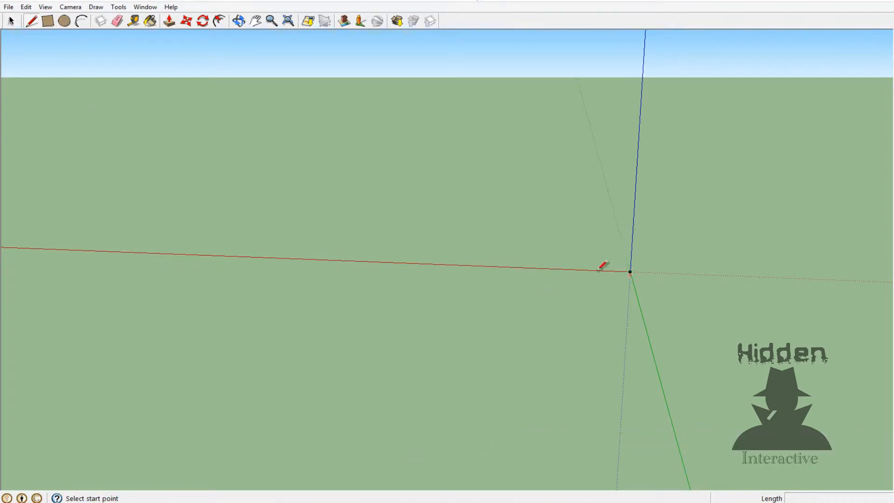
click(455, 265)
click(455, 339)
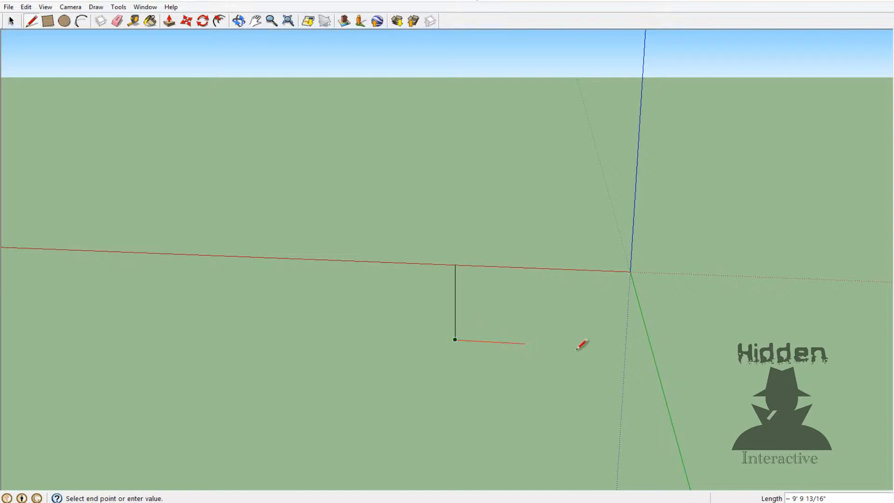
click(615, 348)
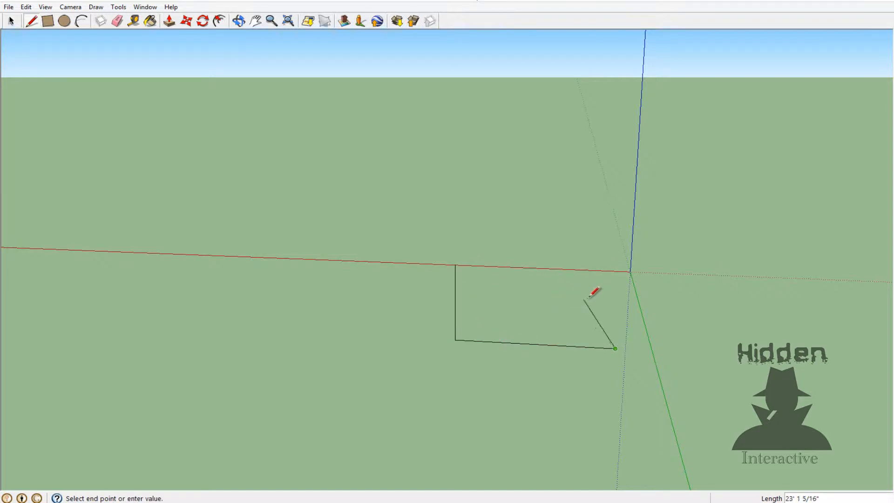
click(619, 271)
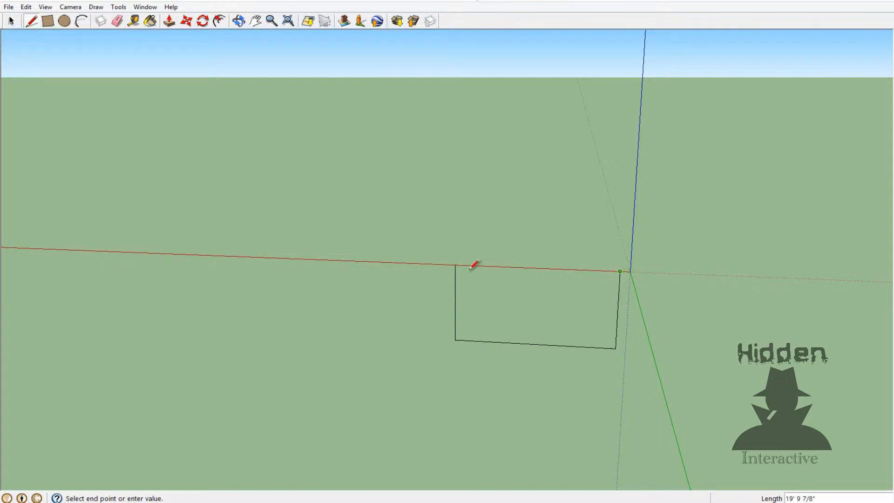
click(455, 265)
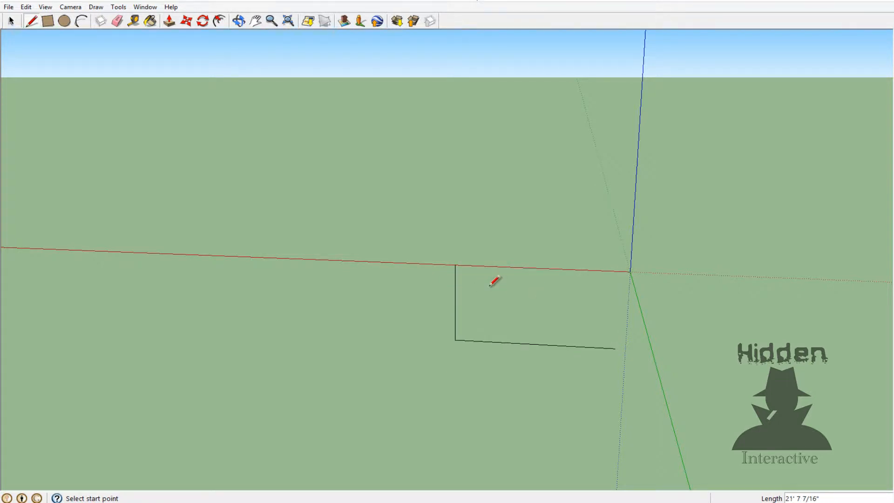
key(ctrl+z)
key(ctrl+z)
- Draw a rectangle on the ground starting at the origin, and undo it
click(48, 21)
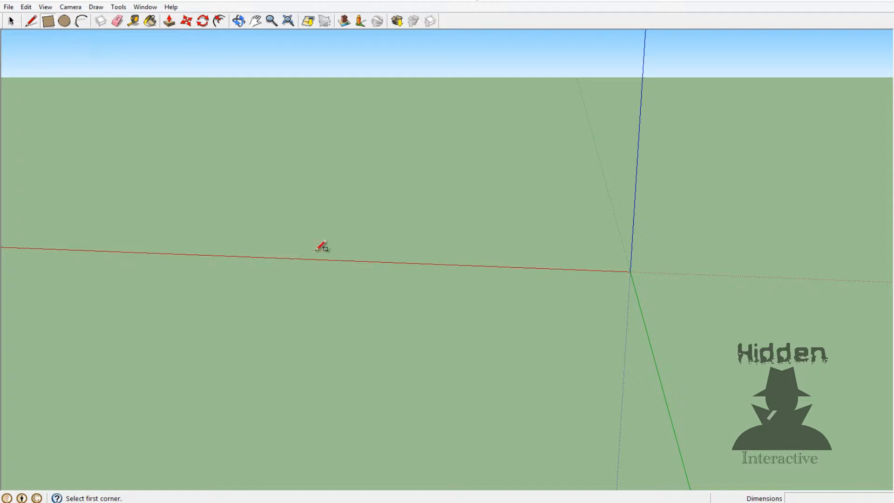
click(630, 271)
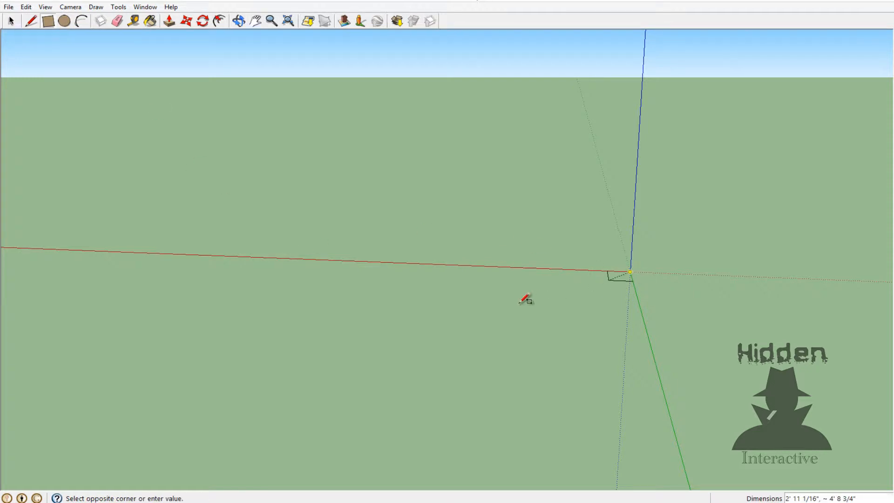
click(397, 333)
key(ctrl+z)
- Try the Circle tool by drawing three circles of different sizes near the red axis, undoing each one
click(64, 21)
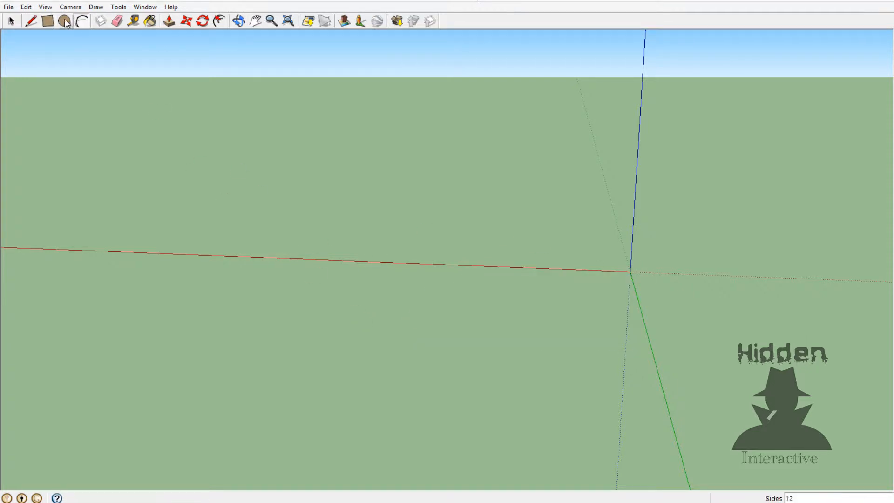
click(508, 292)
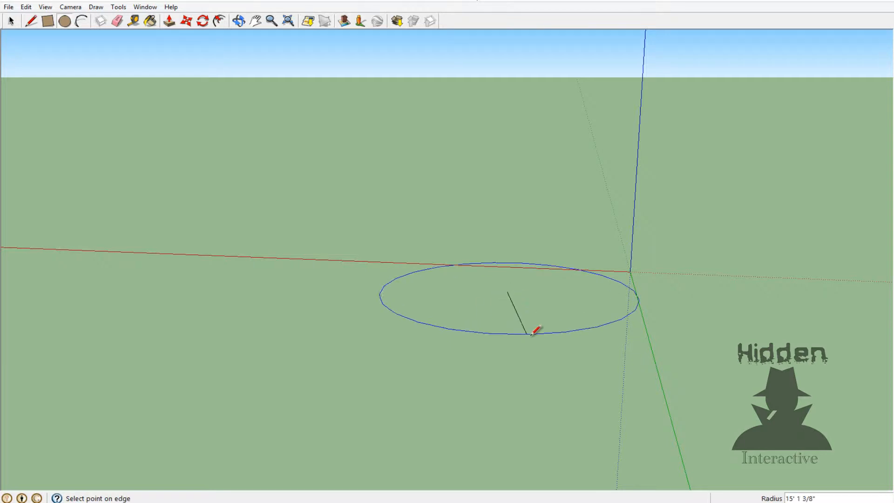
click(521, 313)
key(ctrl+z)
click(514, 313)
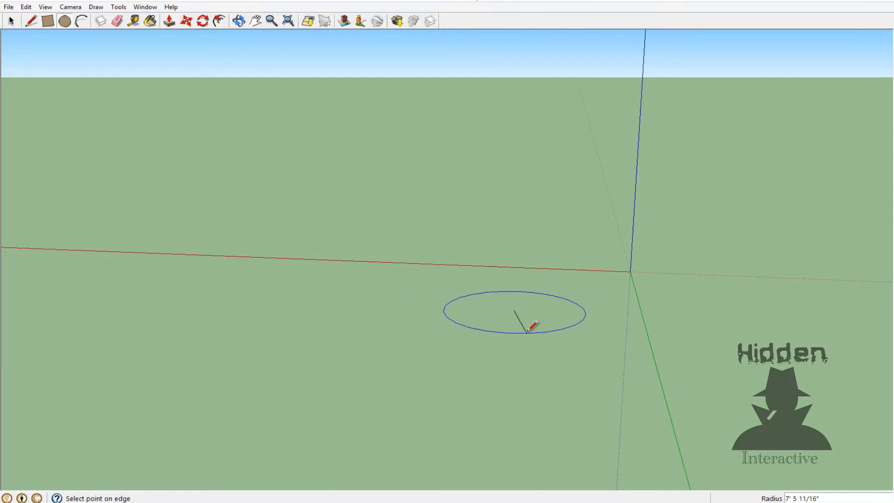
click(525, 327)
key(ctrl+z)
click(510, 294)
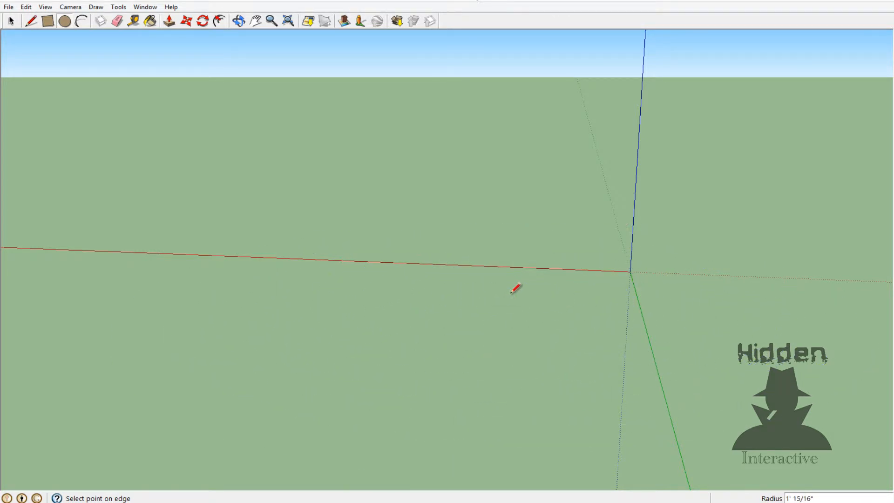
click(561, 328)
key(ctrl+z)
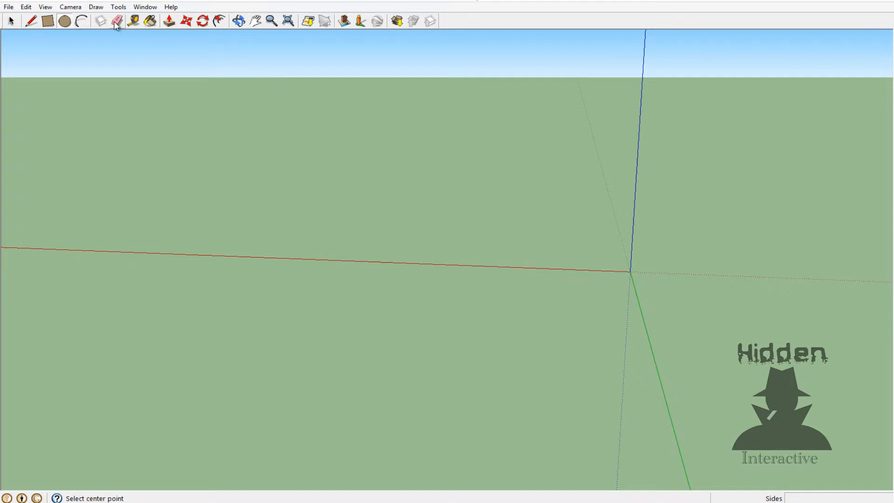
- Draw an arc on the ground near the origin, curving away from the red axis with a bulge of about 9' 5"
click(79, 22)
click(361, 306)
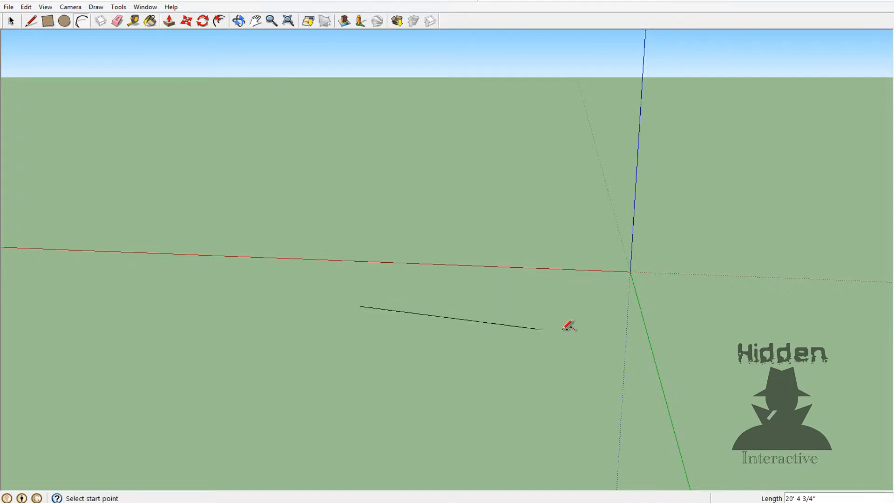
click(619, 336)
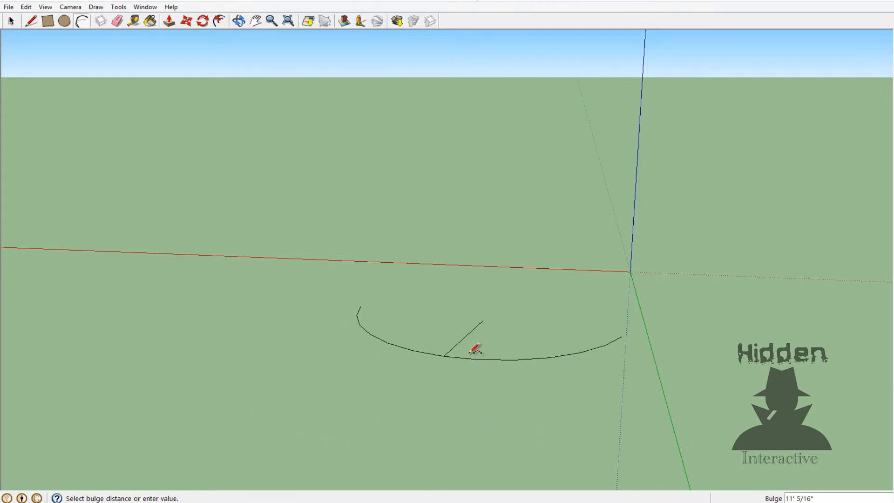
click(473, 353)
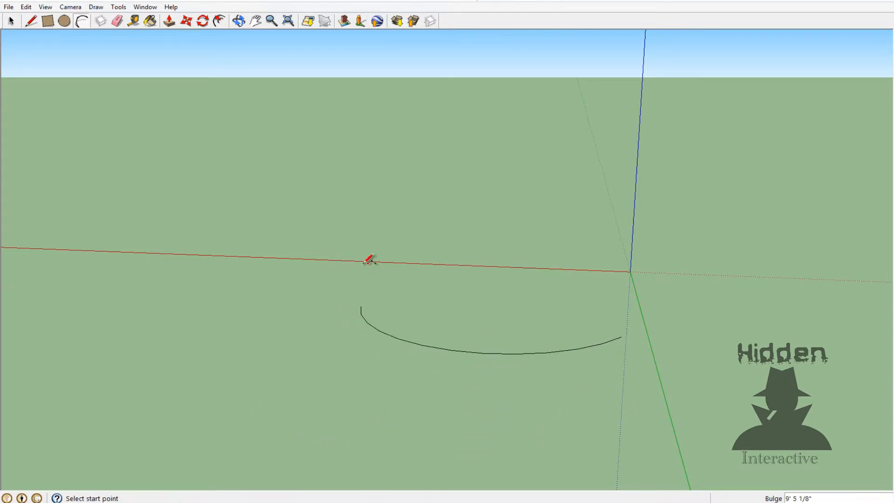
- Draw rectangles from the arc's two ends toward the red axis, about 4' 10" by 15' 4" and 2' 11" by 24' 1"
click(47, 20)
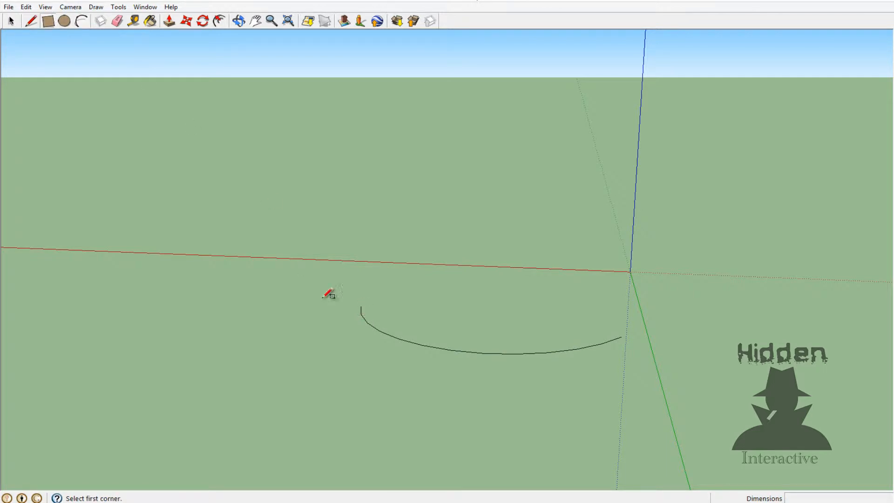
click(361, 307)
click(431, 273)
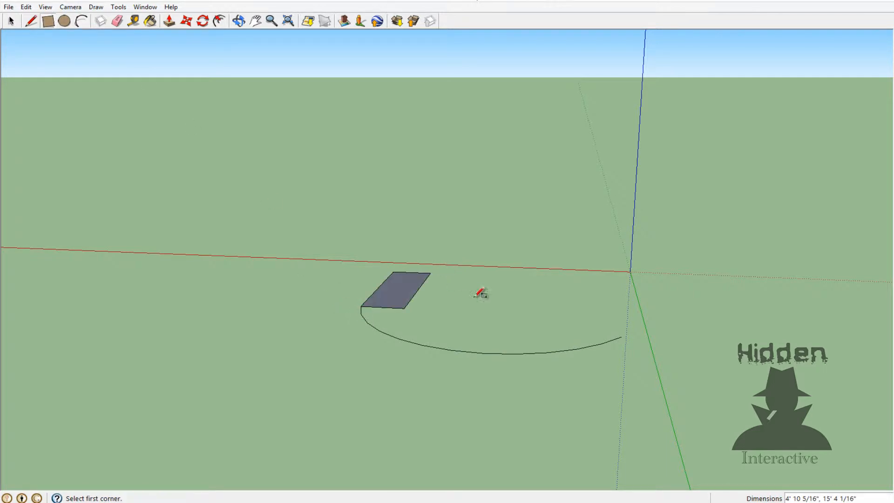
click(622, 336)
click(588, 274)
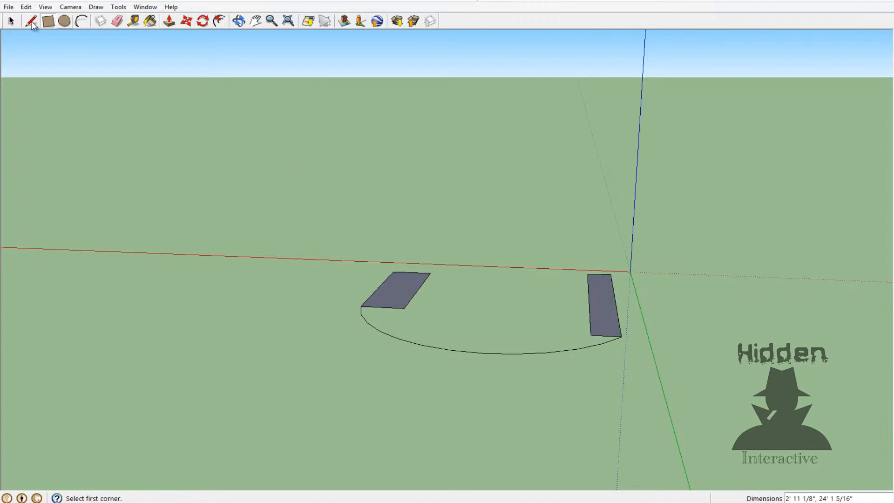
- Connect the inner corners of the two rectangles with a second arc bulging about 3' 7" toward the first arc
click(82, 21)
click(404, 309)
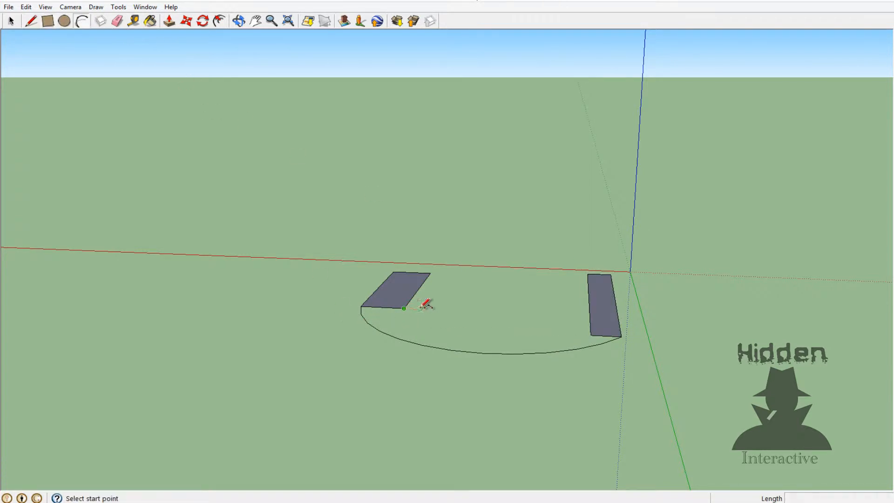
click(591, 335)
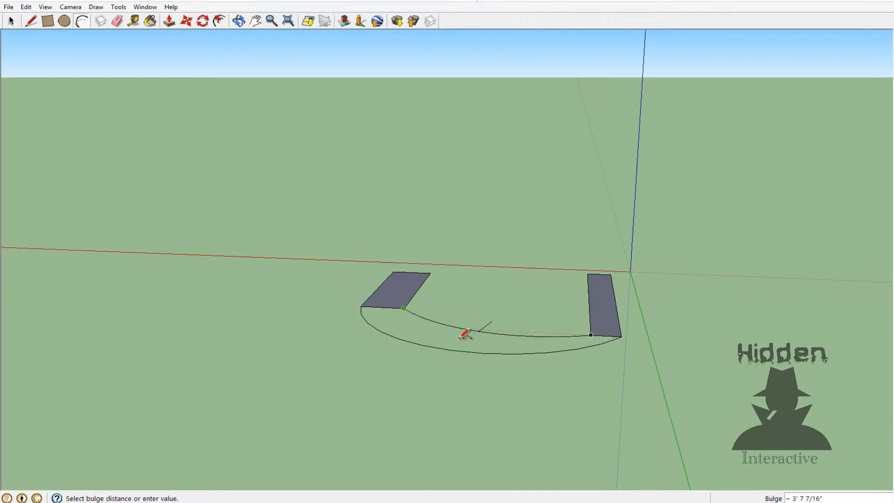
click(464, 336)
- Select the entire U-shaped drawing and delete it
middle_drag(479, 307, 332, 333)
click(10, 21)
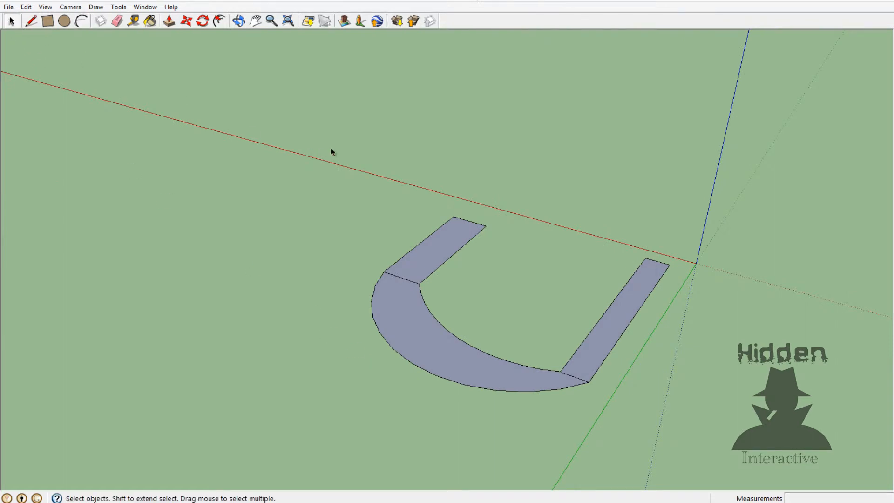
drag(331, 149, 759, 475)
key(Delete)
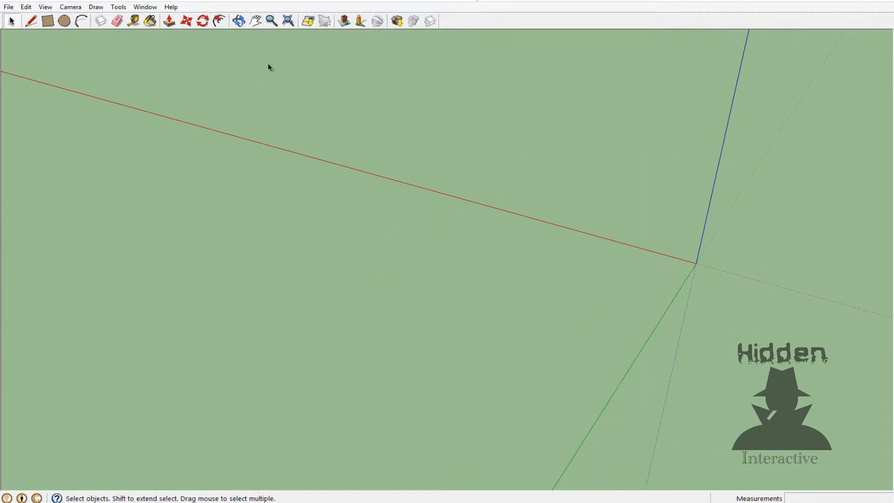
click(116, 21)
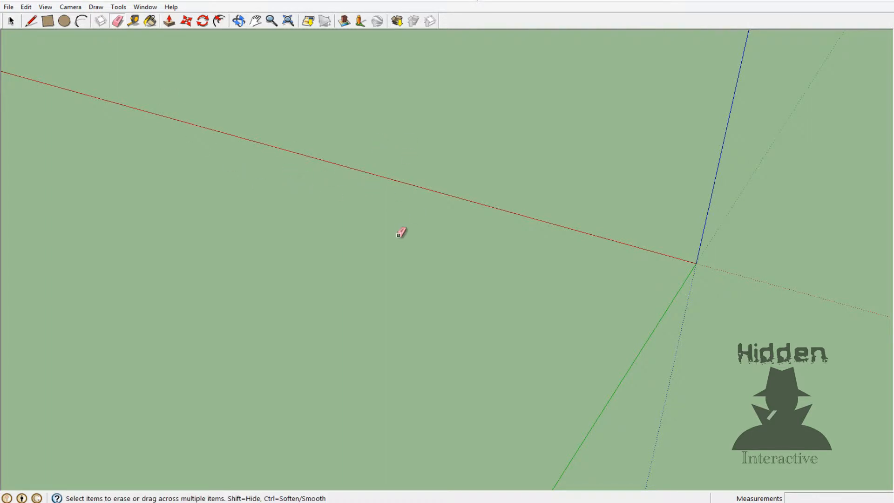
click(8, 21)
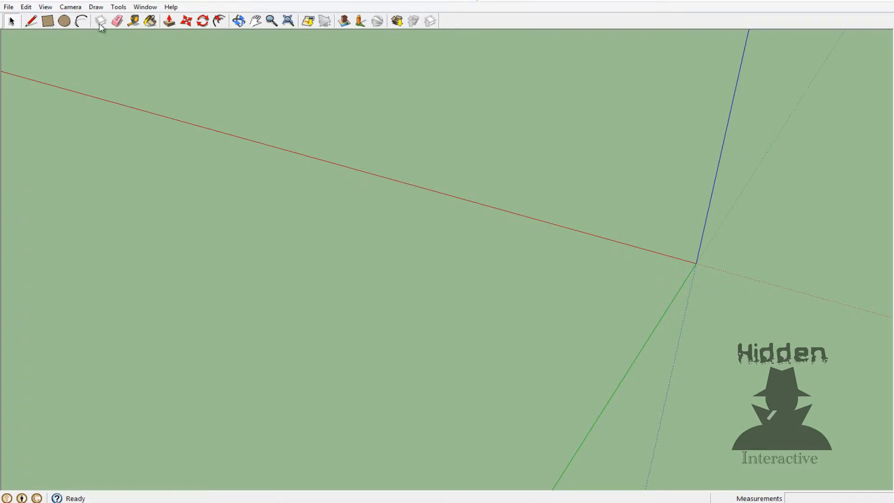
click(153, 23)
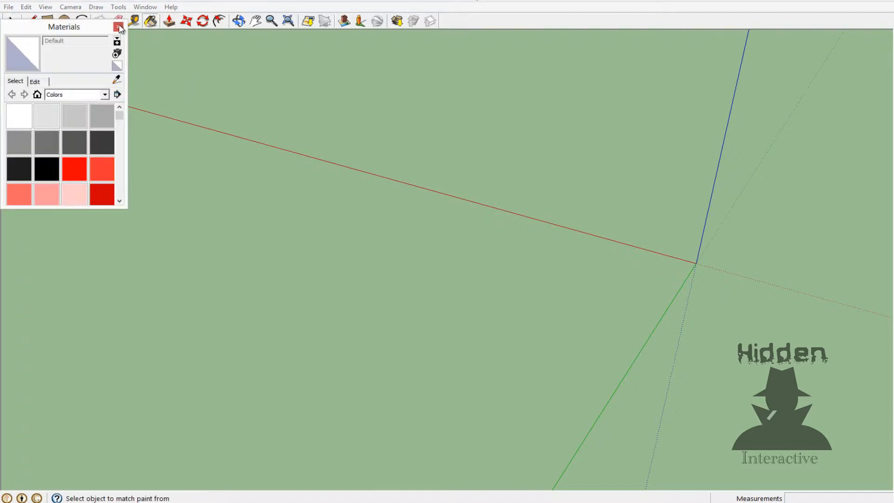
click(118, 27)
- Draw a large rectangle on the ground beside the red axis and Push/Pull it up into a box about 14' 5" high
key(r)
click(265, 232)
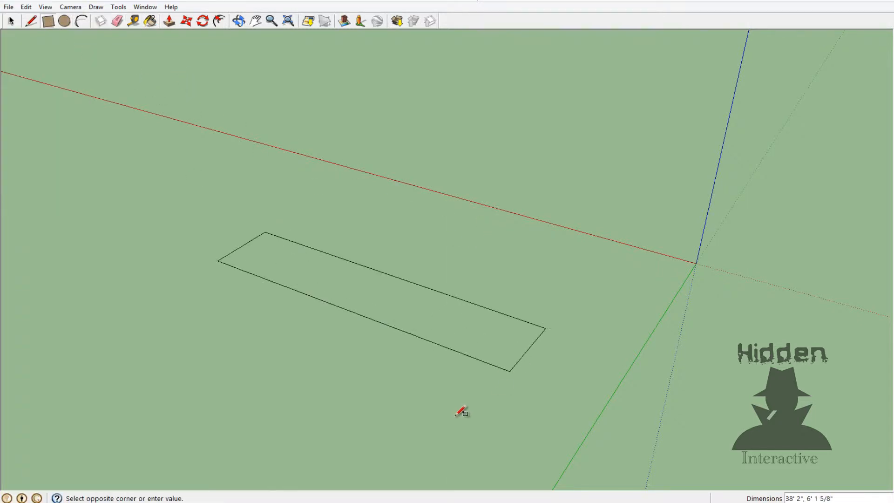
click(433, 416)
click(169, 20)
click(314, 285)
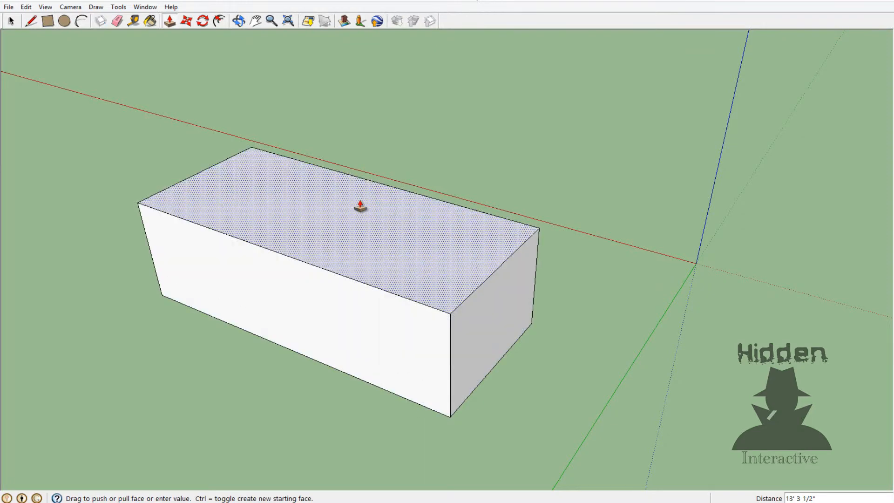
click(368, 203)
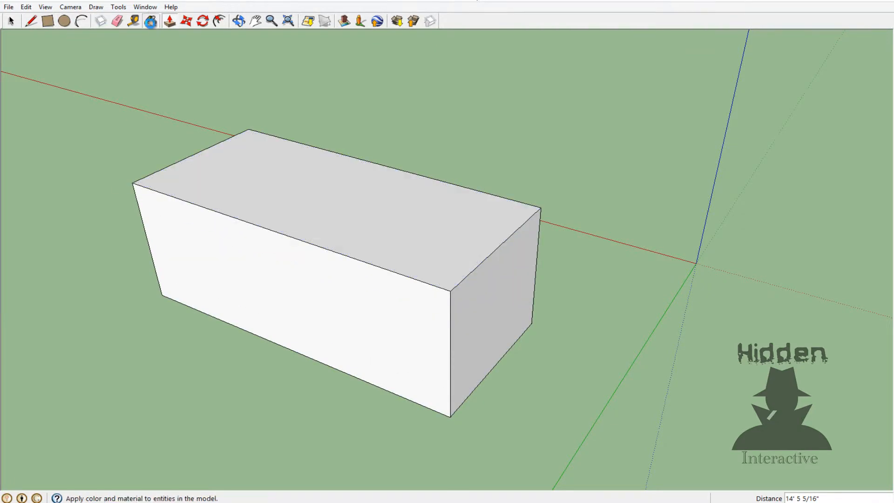
- Paint the faces of the box, including the side turned away, with red Color_A01 and close the materials palette
click(150, 21)
click(74, 169)
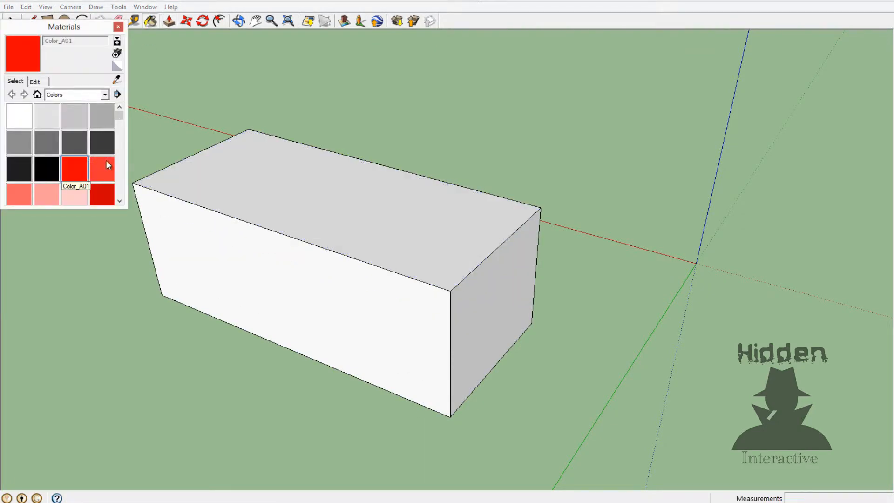
click(274, 187)
click(338, 286)
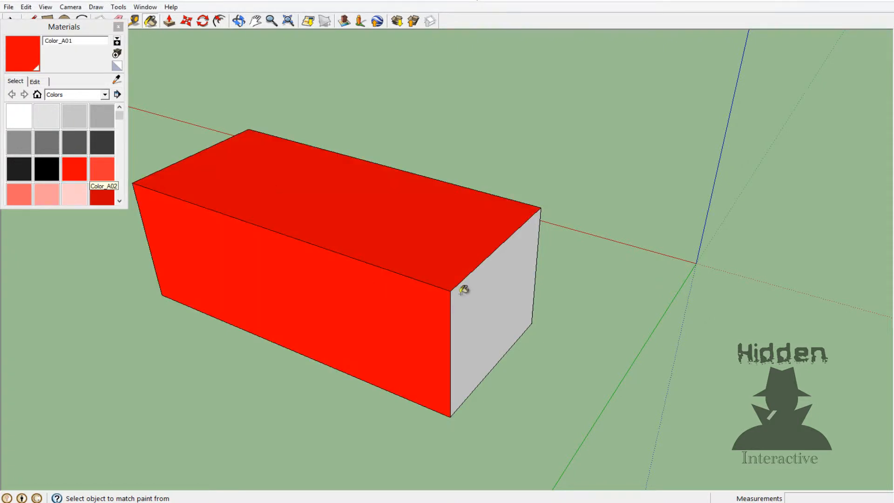
click(465, 293)
key(o)
mouse_move(469, 343)
middle_down()
mouse_move(602, 320)
mouse_move(437, 359)
mouse_move(292, 375)
mouse_move(618, 370)
mouse_move(666, 139)
mouse_move(541, 373)
middle_up()
click(291, 378)
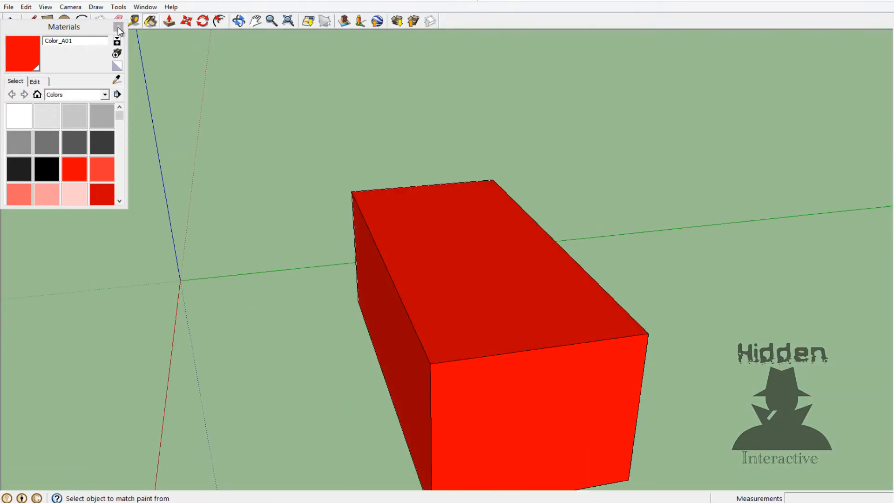
click(119, 29)
- Select the entire red box and delete all of it, including any leftover geometry
click(12, 21)
drag(260, 113, 681, 490)
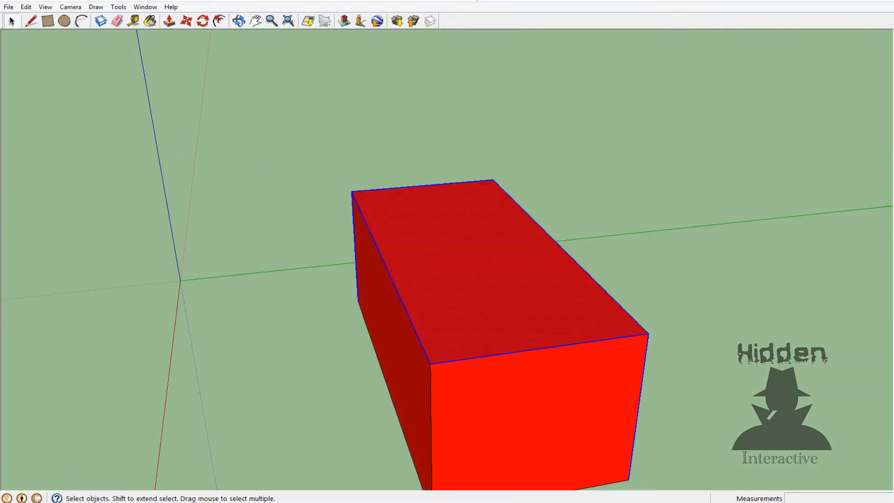
key(Delete)
scroll(587, 252, down, 3)
drag(599, 247, 465, 383)
key(Delete)
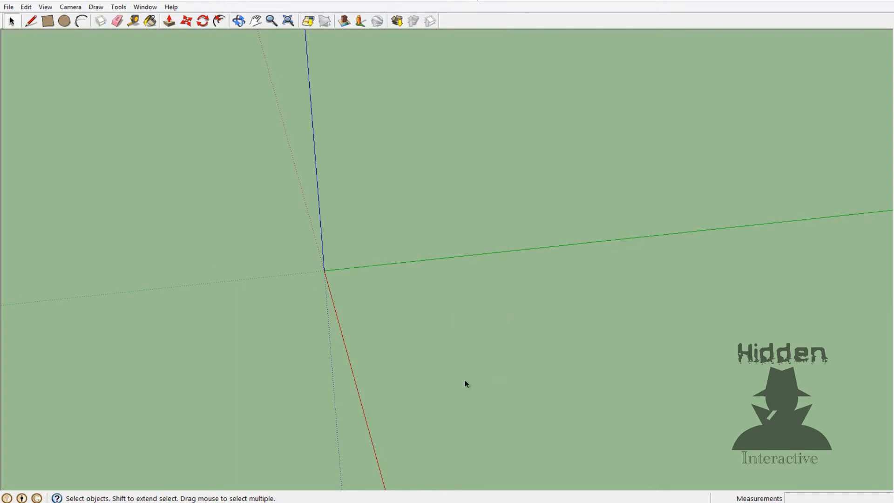
- Draw a rectangle on the ground starting at the origin, between the red and green axes
middle_drag(465, 383, 496, 320)
middle_drag(609, 294, 279, 146)
click(169, 21)
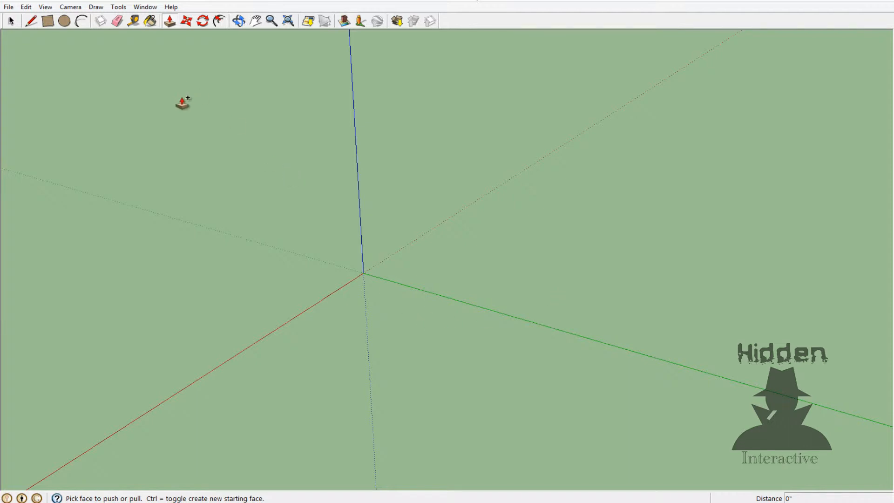
click(47, 21)
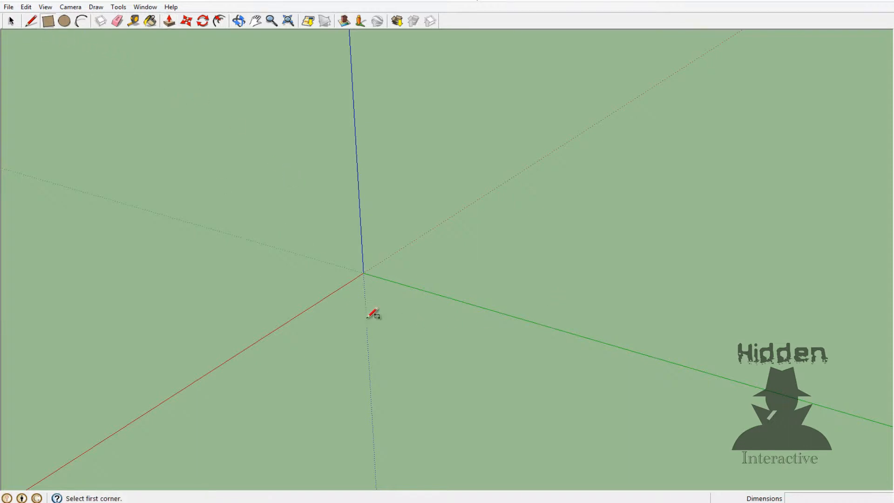
click(363, 273)
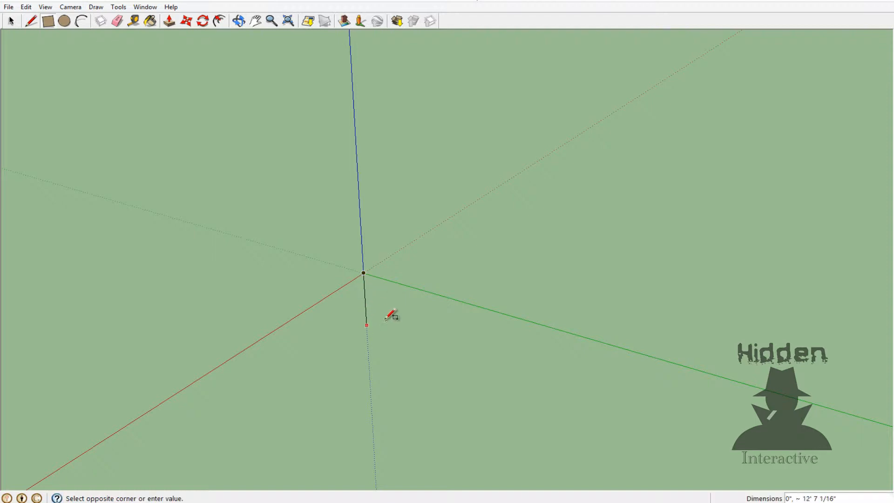
click(455, 396)
- Push/Pull the rectangle up about 3' 6", and raise the resulting top face another 12' 3" or so
mouse_move(416, 196)
middle_down()
mouse_move(409, 184)
mouse_move(303, 170)
mouse_move(439, 152)
mouse_move(562, 152)
middle_up()
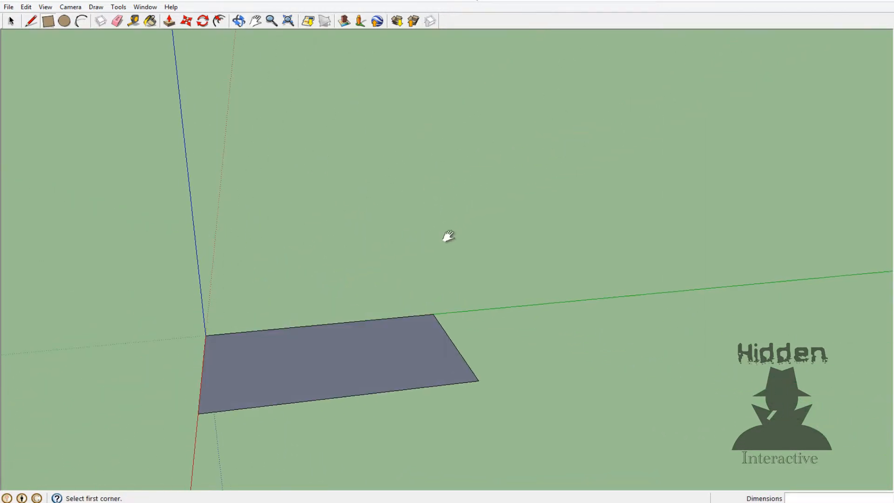
middle_drag(447, 238, 433, 139)
click(172, 23)
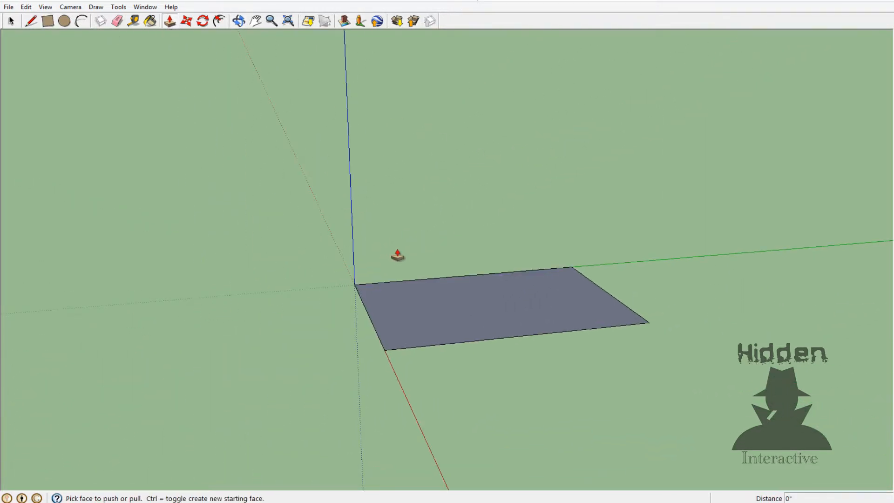
click(457, 257)
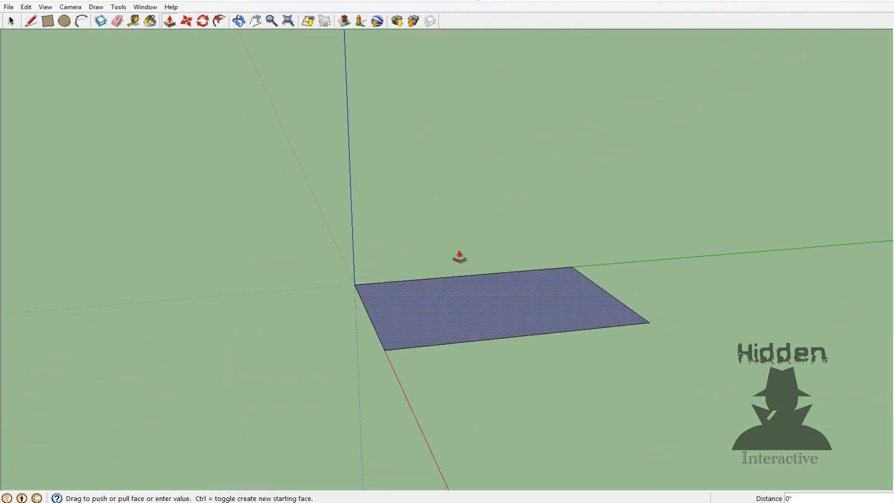
click(481, 280)
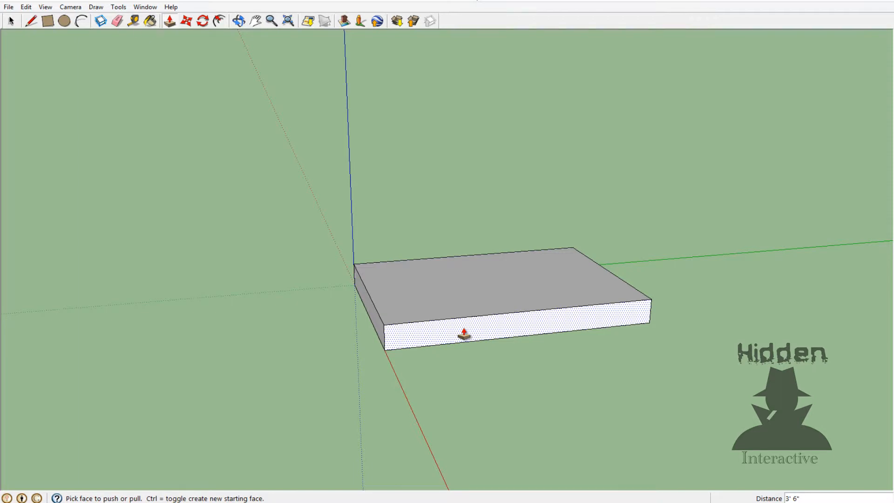
drag(450, 296, 470, 215)
click(470, 214)
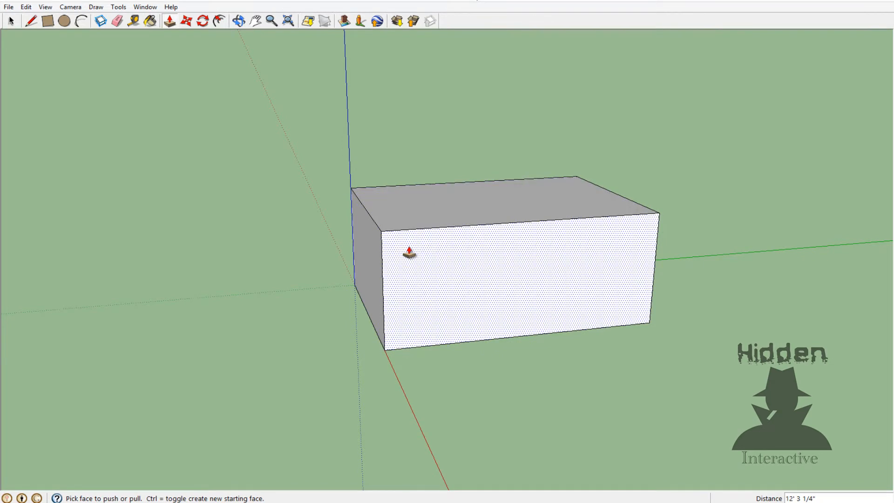
- Push the box's top face back down to the ground, and pull it up again about 15' 11"
middle_drag(464, 253, 373, 254)
drag(454, 263, 477, 465)
drag(482, 367, 493, 330)
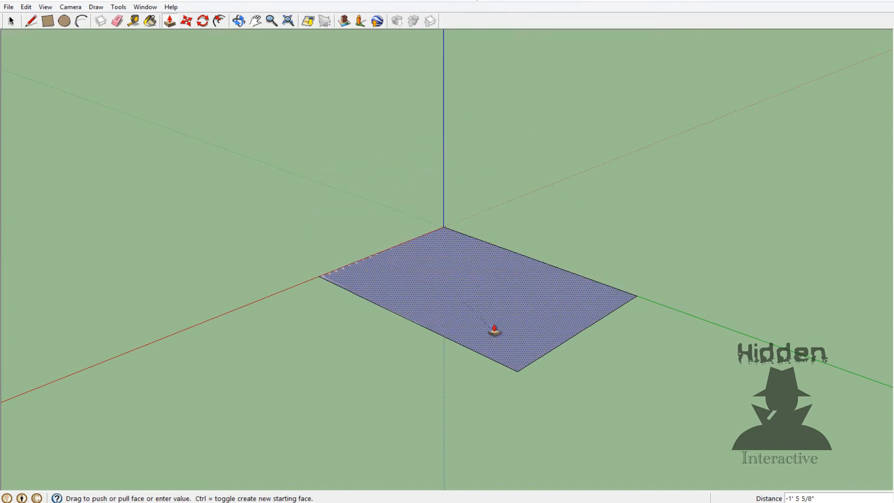
drag(477, 260, 734, 222)
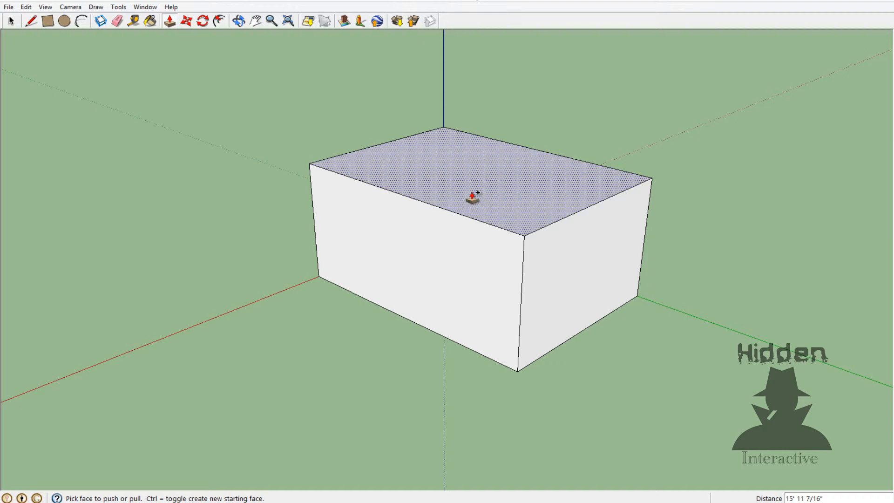
- Stack a second block on the box using Push/Pull with a new starting face, and push its end inward to form a step
drag(472, 197, 479, 95)
middle_drag(352, 160, 582, 182)
middle_drag(336, 171, 293, 179)
drag(293, 178, 365, 175)
middle_drag(365, 175, 280, 196)
- Stack a third block about 7' 4" high on the second one, and push its end in about 13' 8"
drag(494, 99, 501, 37)
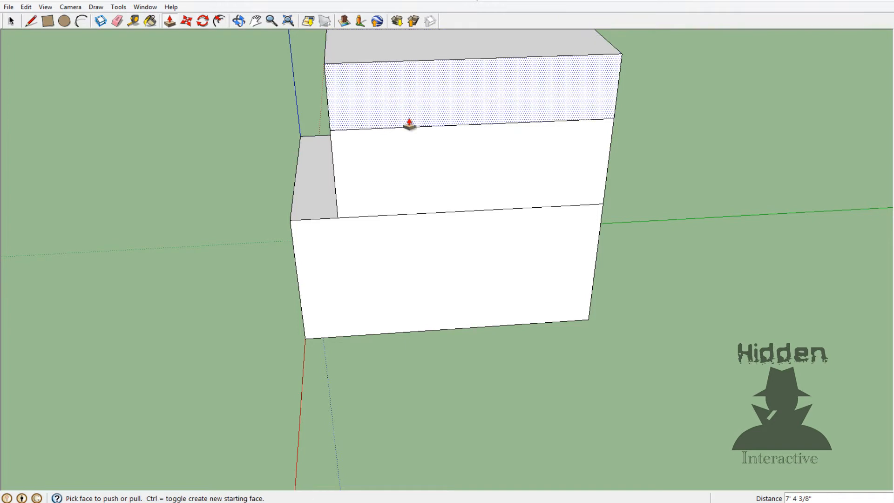
middle_drag(409, 124, 517, 144)
drag(360, 104, 463, 90)
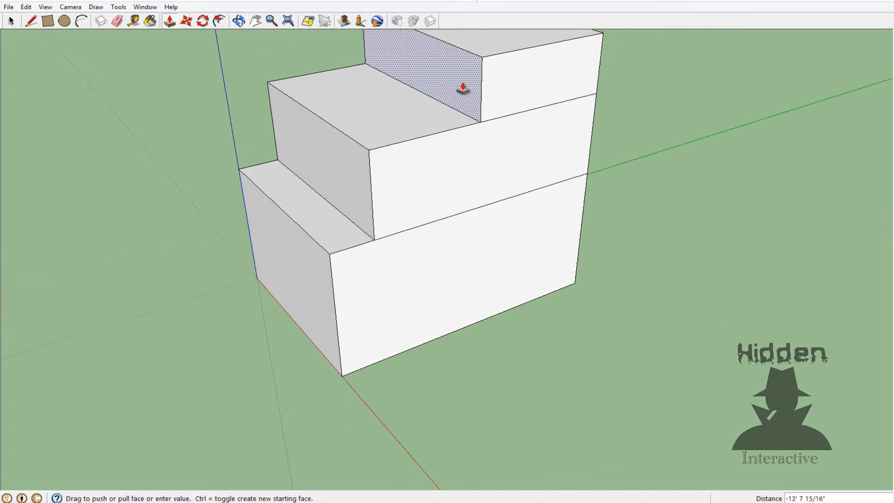
- Raise the top face of the third block by about 2' 1" with Push/Pull
middle_drag(439, 142, 415, 157)
scroll(415, 156, down, 2)
drag(462, 75, 463, 60)
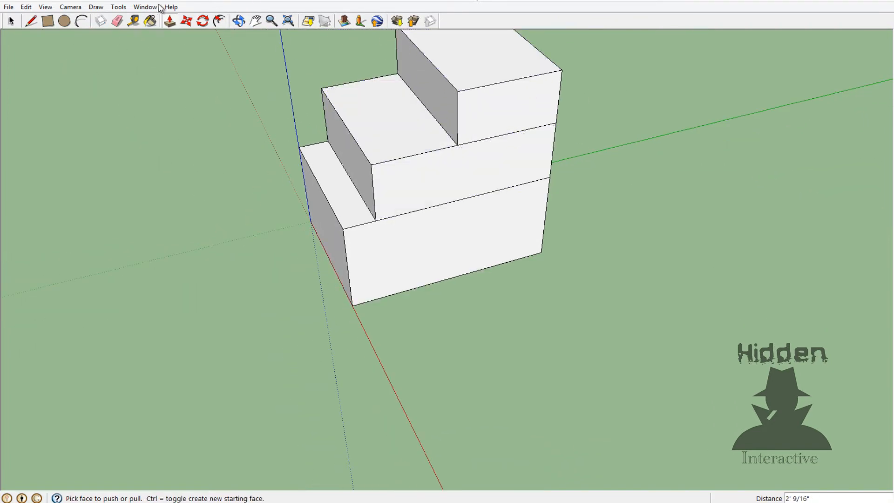
- Draw sloping lines between the corners of the three tiers on both sides of the stepped block
click(31, 21)
middle_drag(243, 140, 268, 191)
click(472, 166)
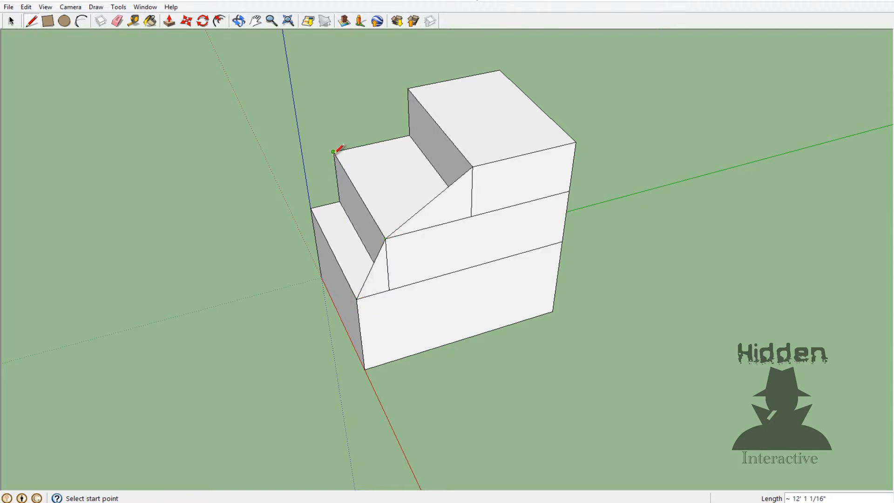
click(310, 207)
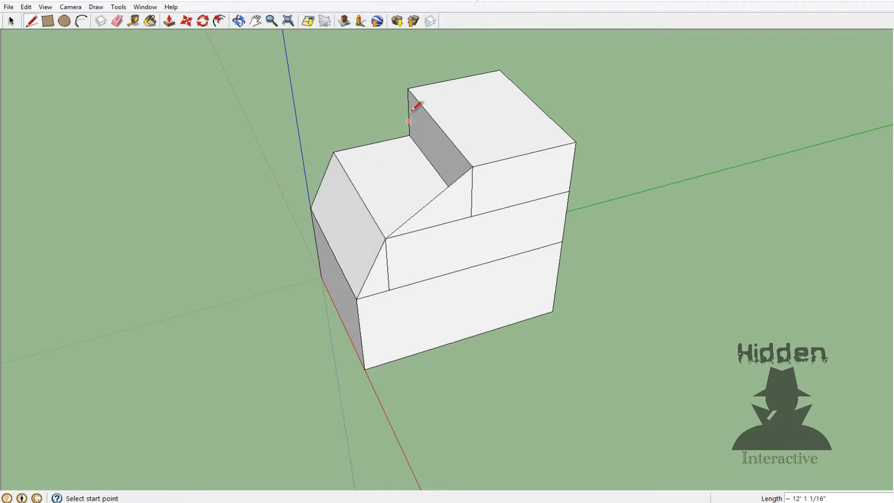
click(334, 151)
- Paint the middle tier's side face with gray Color_003
middle_drag(564, 175, 185, 25)
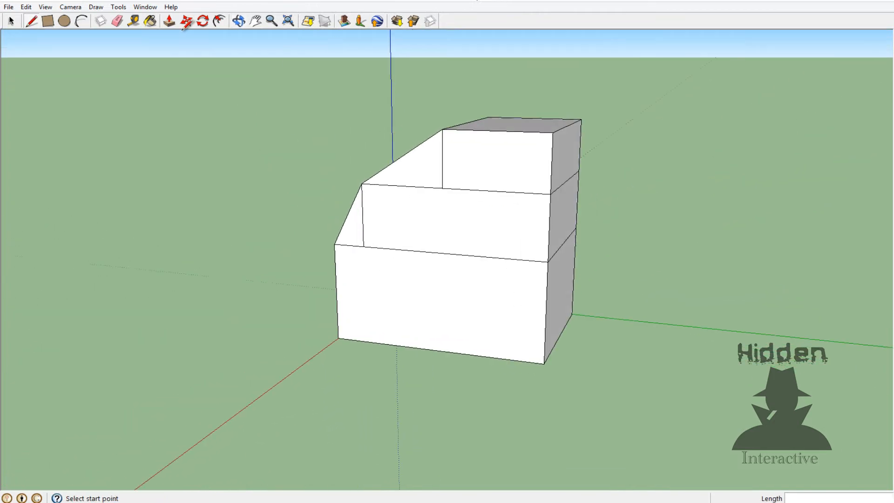
click(149, 19)
click(92, 115)
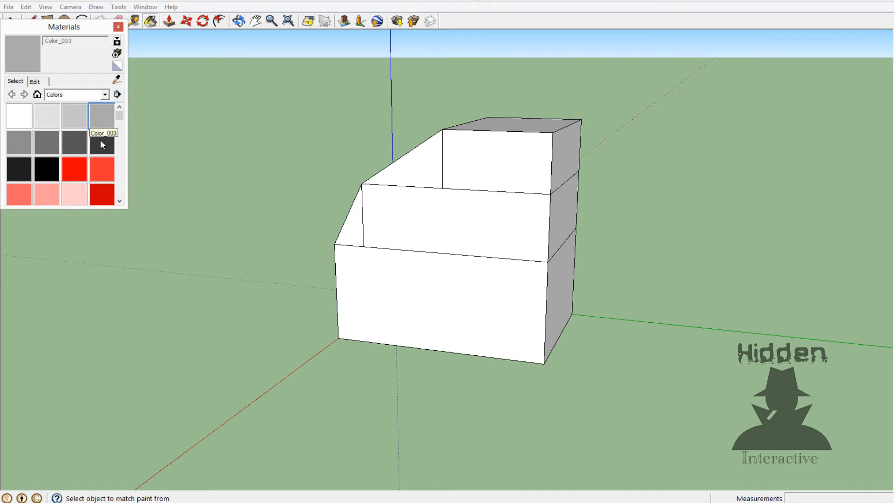
click(427, 217)
- Undo the paint, the sloping lines and the stacked tiers until only the bottom box remains
mouse_move(564, 266)
middle_down()
mouse_move(156, 269)
mouse_move(465, 253)
mouse_move(516, 222)
middle_up()
mouse_move(582, 230)
middle_down()
mouse_move(762, 249)
mouse_move(801, 242)
middle_up()
middle_drag(594, 200, 258, 176)
key(ctrl+z)
key(ctrl+z)
key(ctrl+z)
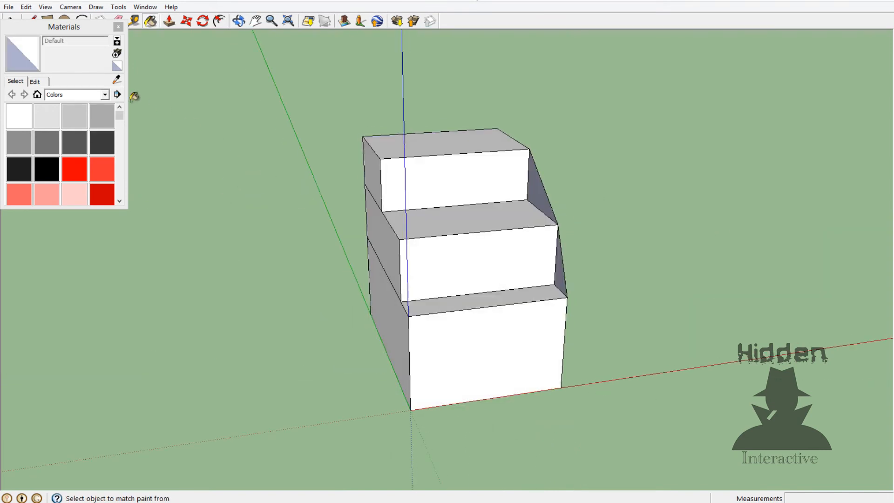
key(ctrl+z)
key(ctrl+z)
key(ctrl+z)
key(ctrl+z)
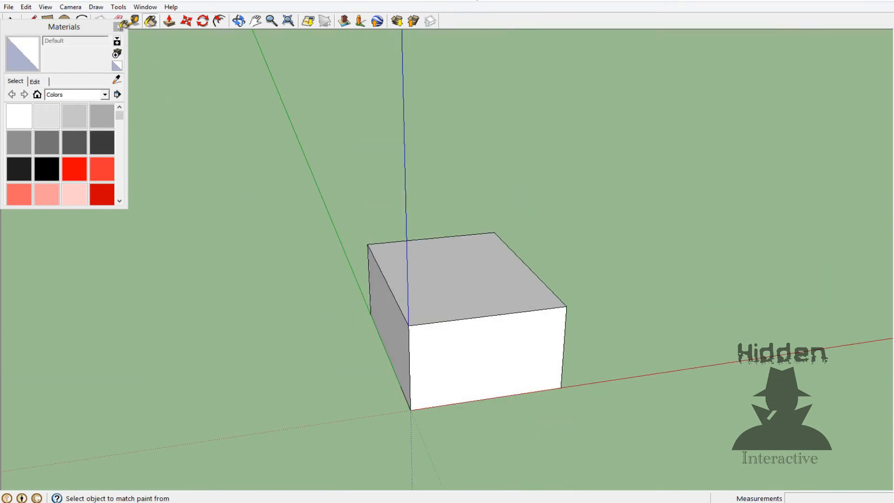
- Undo the remaining box and its base rectangle, and close the materials palette
key(ctrl+z)
click(118, 27)
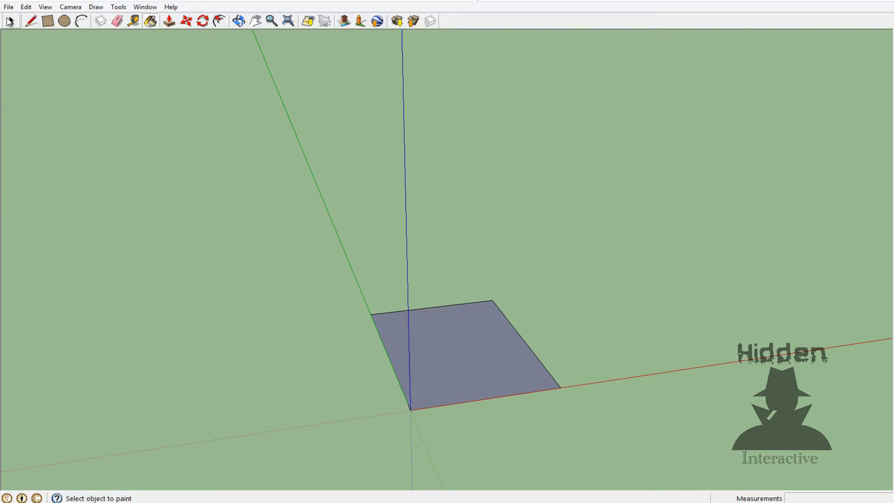
key(ctrl+z)
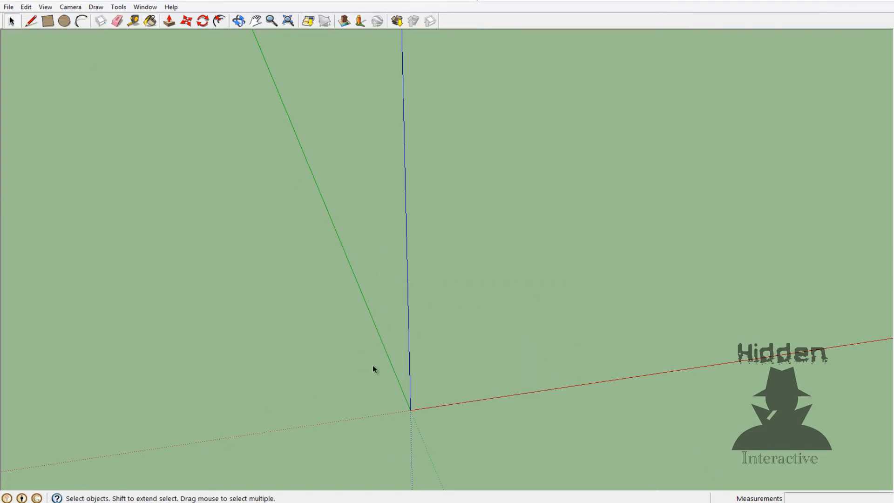
drag(428, 186, 505, 489)
click(307, 182)
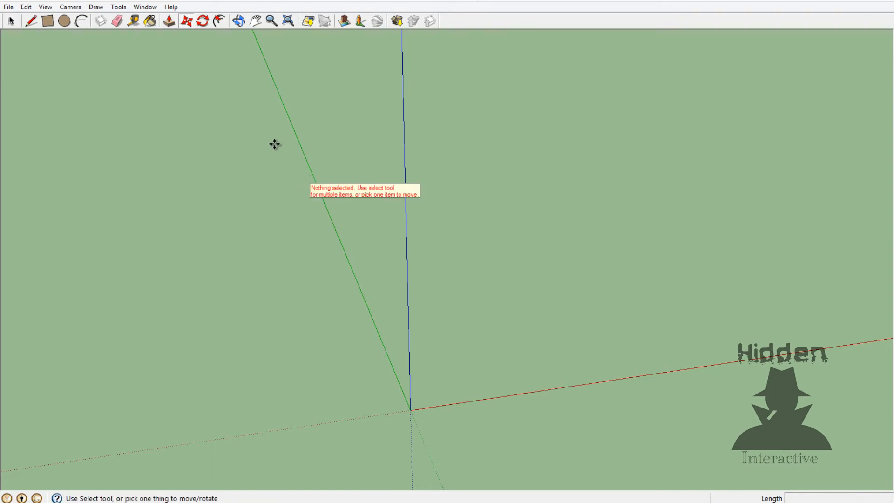
click(309, 164)
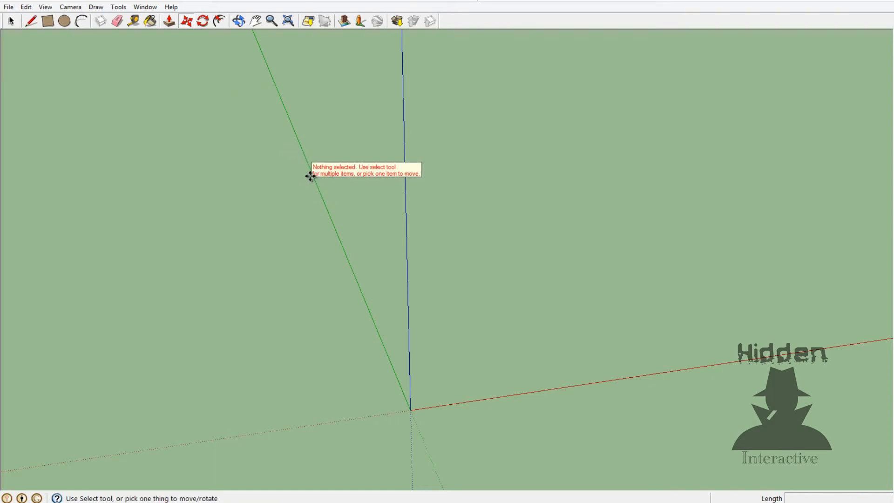
click(349, 246)
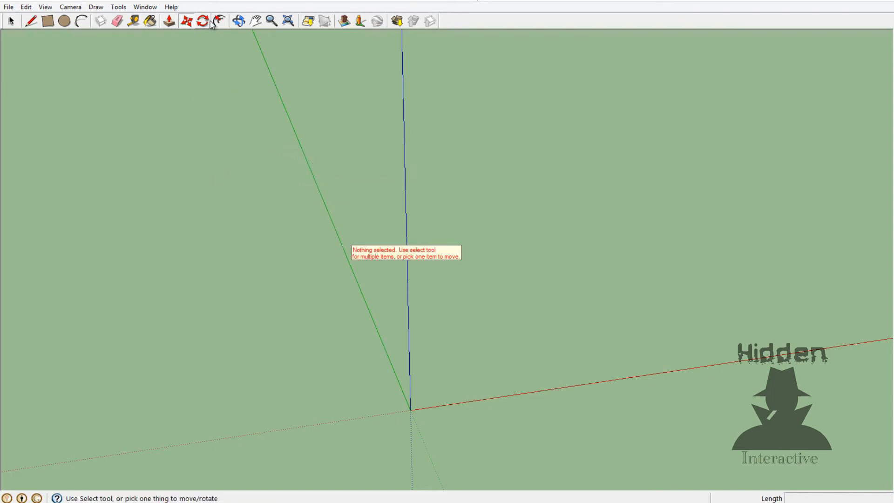
- Draw two separate rectangles on the ground between the red and green axes, the second one longer and narrower
click(591, 213)
click(790, 269)
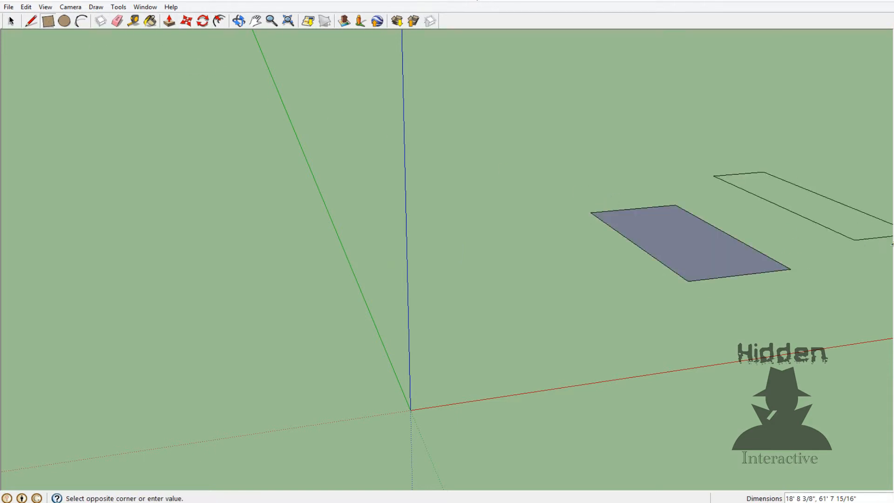
shift+middle_drag(892, 242, 878, 250)
click(878, 249)
- Move the wider rectangle a short distance along the ground with the Move tool
click(187, 21)
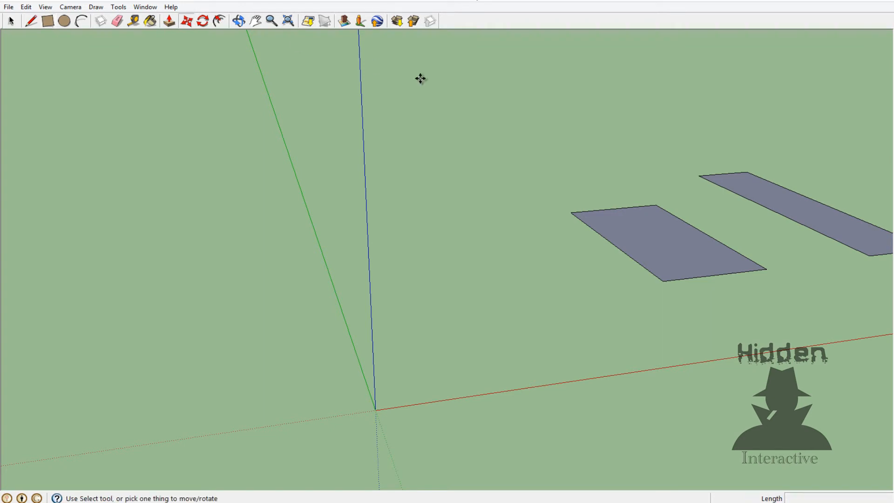
click(617, 235)
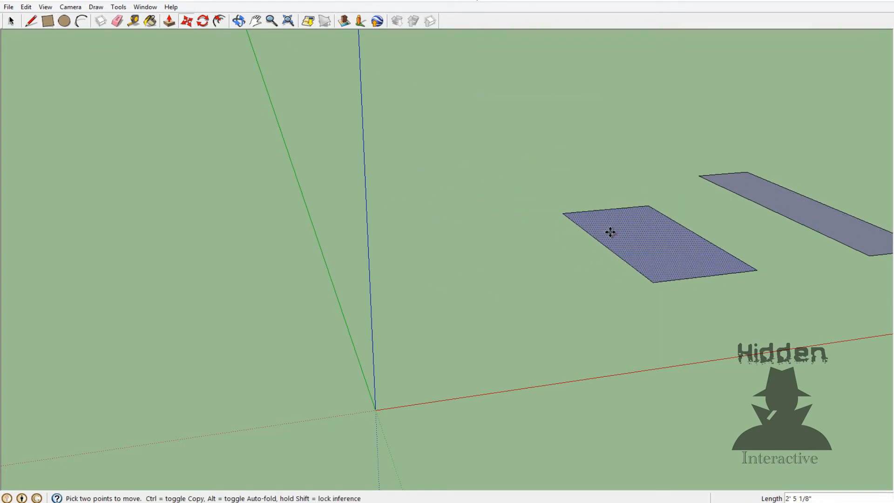
click(649, 239)
- Copy the wider rectangle about 13' 2" toward the green axis with the Move tool, and undo the copy
click(649, 239)
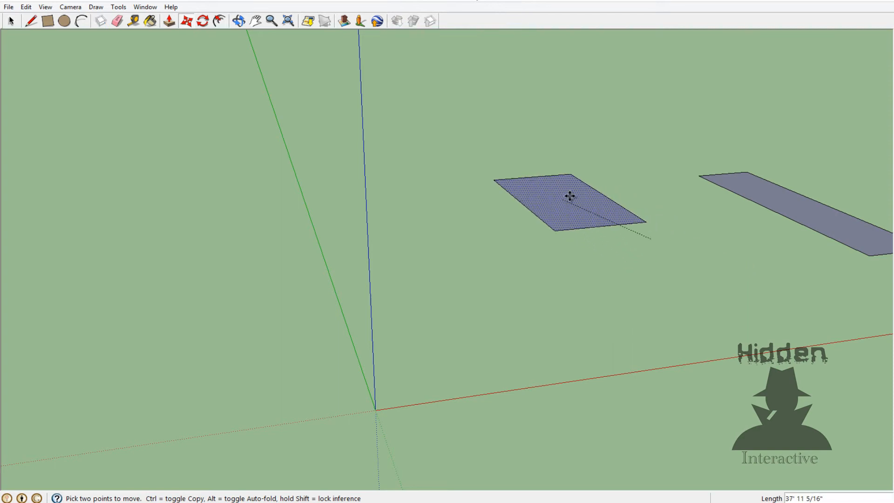
key(ctrl)
click(608, 233)
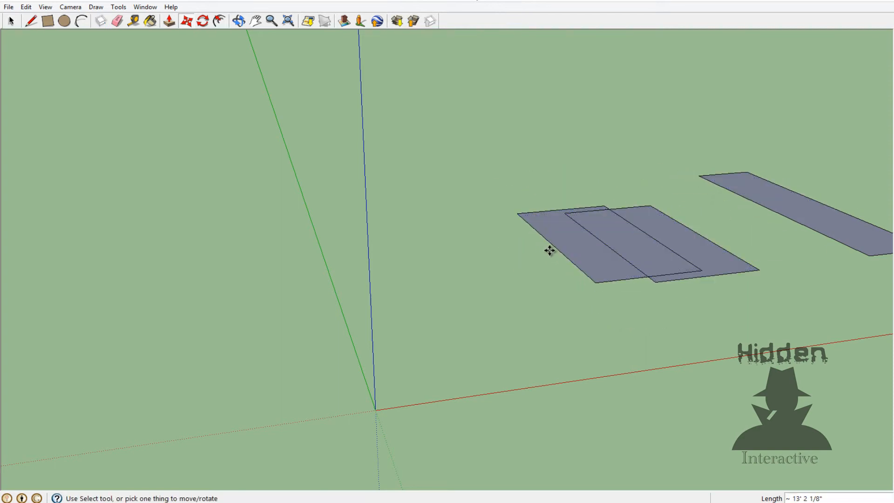
key(ctrl+z)
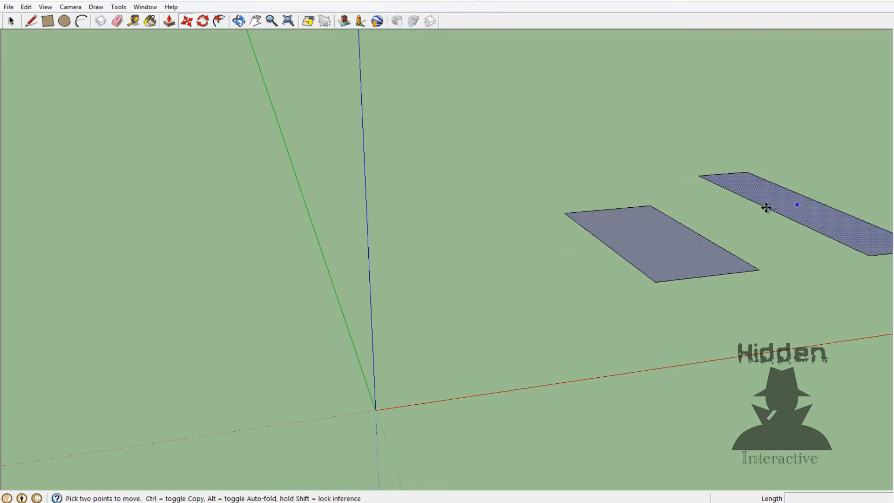
- Move the narrow rectangle about 59' 7" onto the wider one, try to move it back off, and undo both moves
click(797, 205)
click(648, 244)
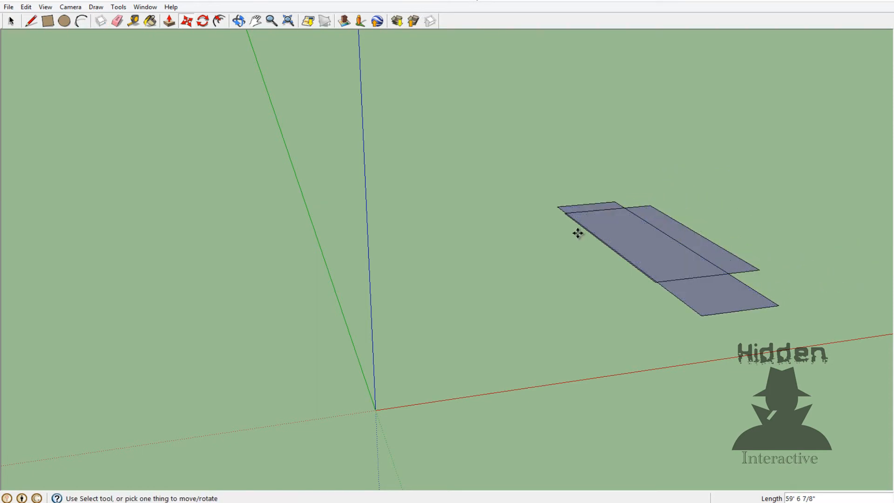
click(645, 248)
click(752, 213)
key(ctrl+z)
key(ctrl+z)
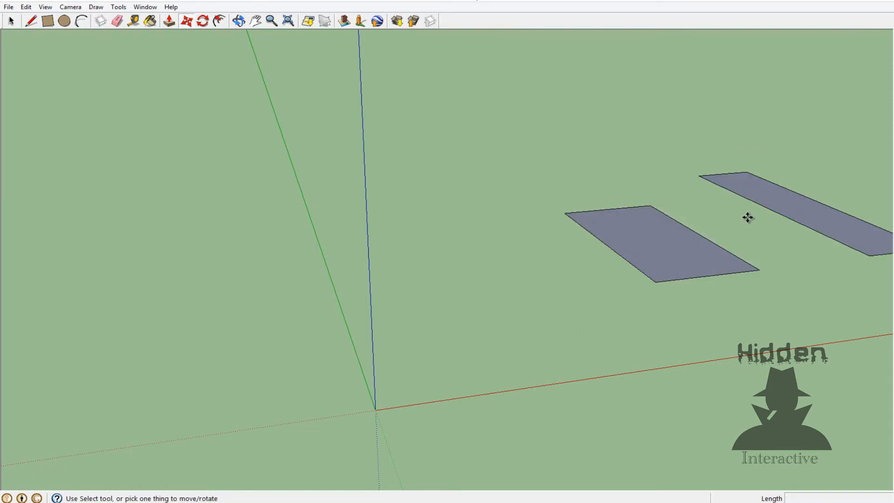
- Move the narrow rectangle about 106' 9" toward the green axis and copy it about 18' along the red axis with the Move tool
click(778, 190)
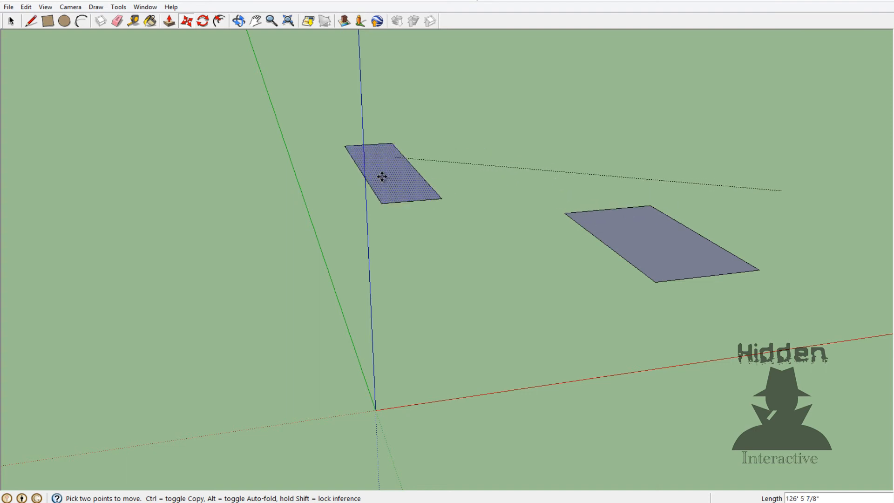
click(461, 231)
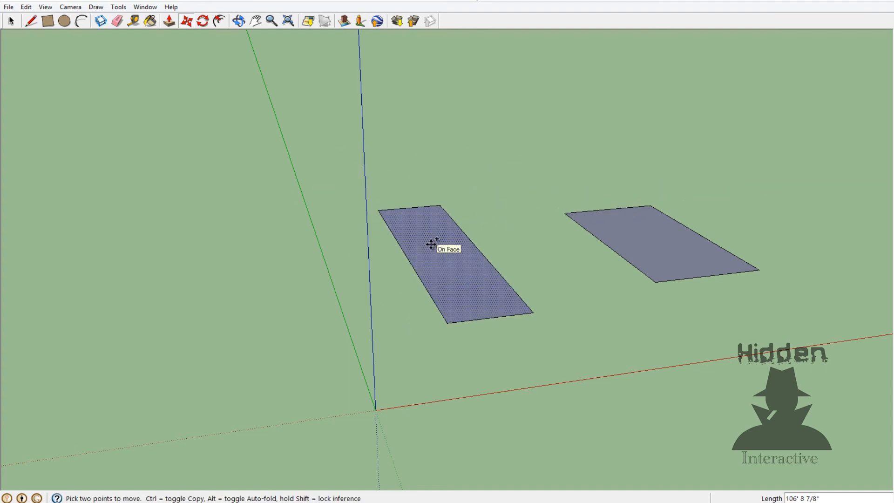
key(ctrl)
click(446, 246)
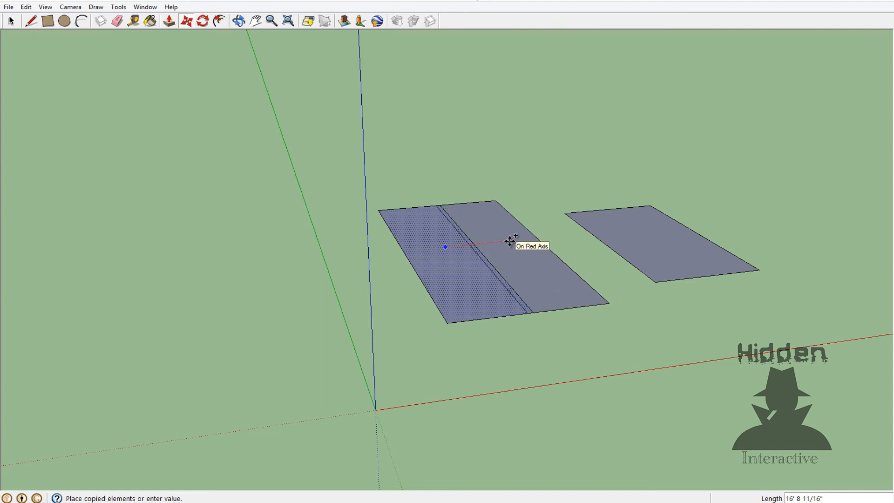
click(513, 240)
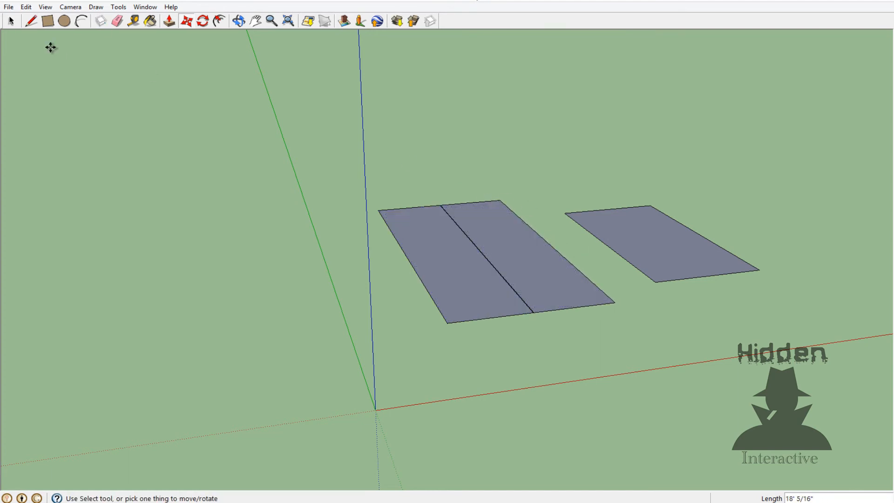
- Select all the rectangles on the ground and delete them
click(17, 21)
drag(305, 103, 829, 368)
key(Delete)
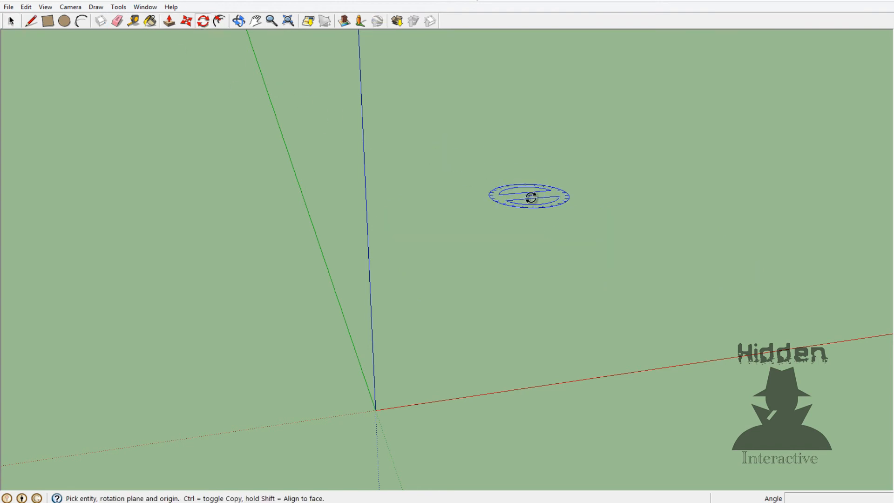
- Draw a circle on the ground between the red and green axes and raise it about 23' 4" into a cylinder with Push/Pull
click(64, 21)
click(523, 164)
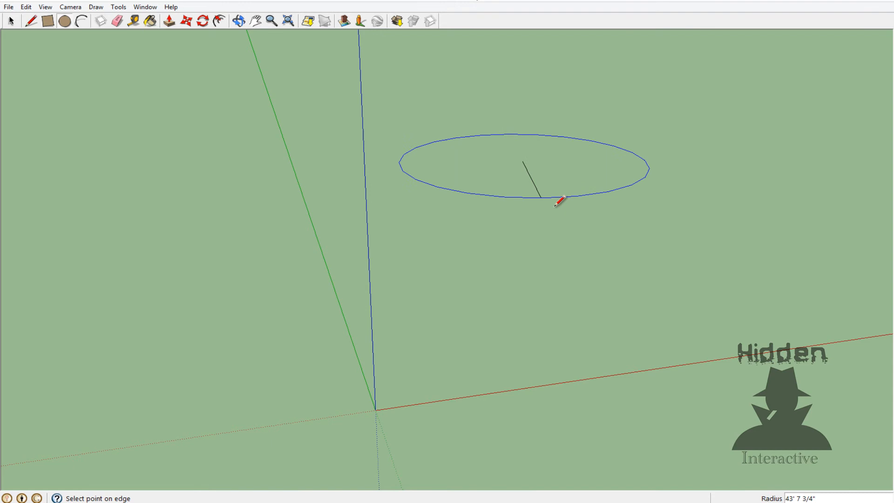
click(540, 182)
click(169, 21)
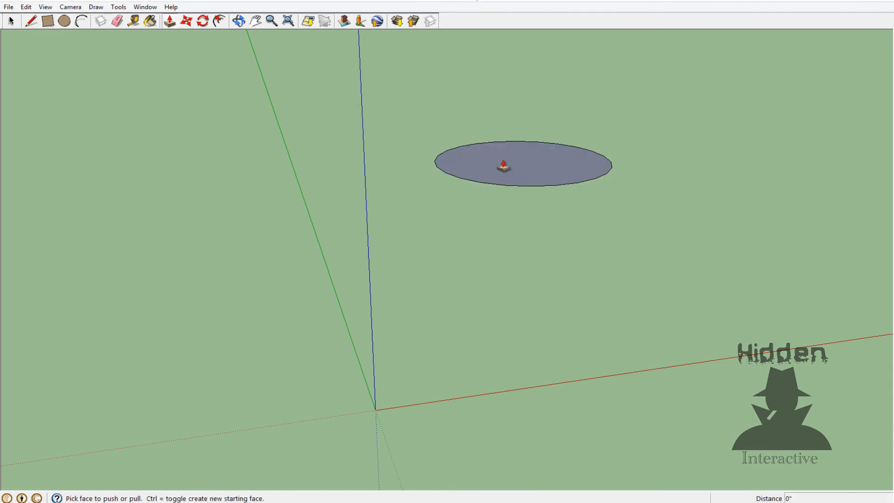
drag(503, 159, 498, 65)
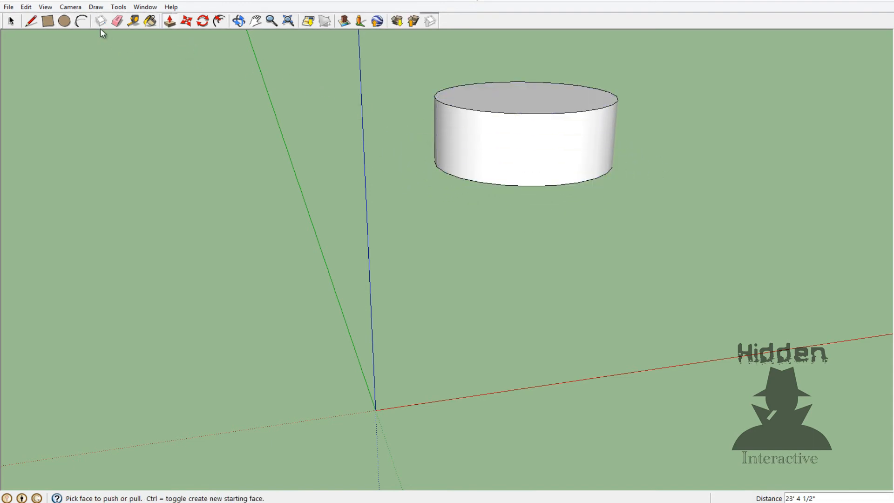
- Tilt the cylinder's top face about 49.2 degrees with the Rotate tool so one side of the cylinder rises
click(203, 21)
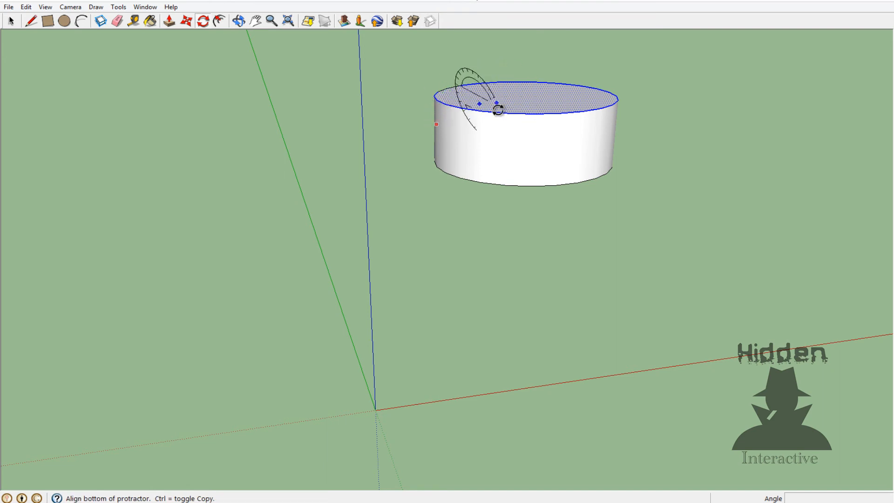
click(560, 176)
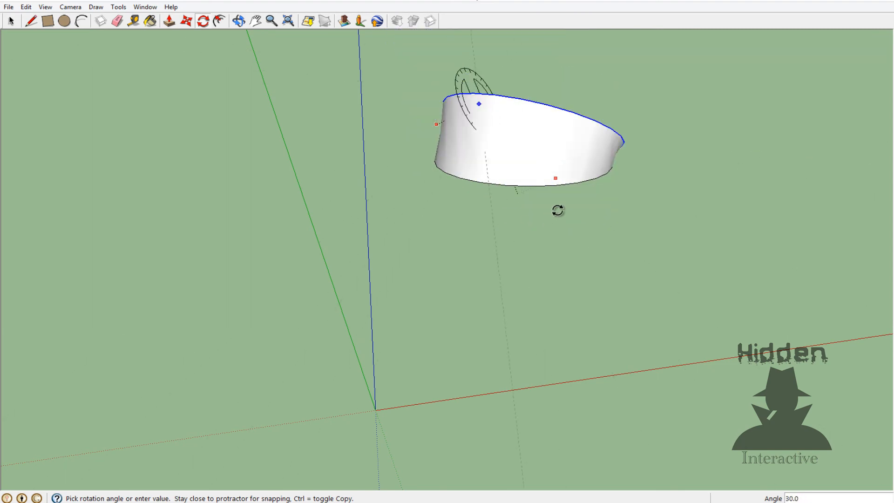
click(543, 138)
middle_drag(543, 138, 612, 197)
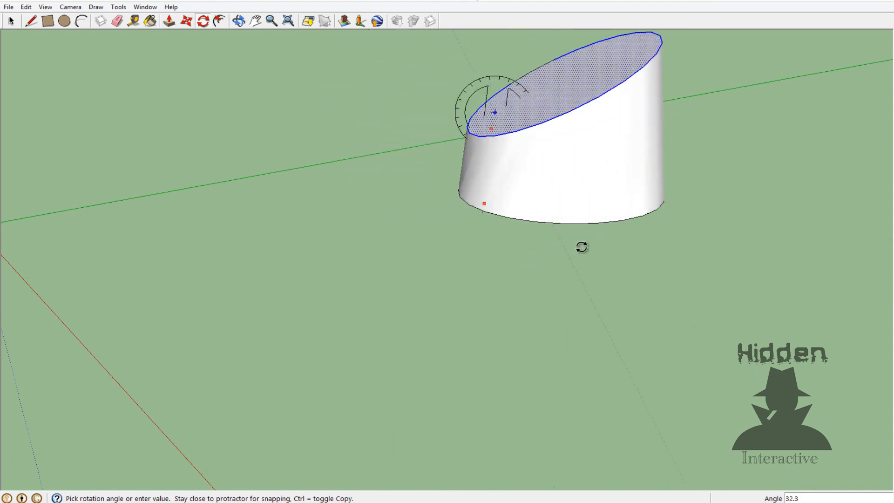
click(610, 235)
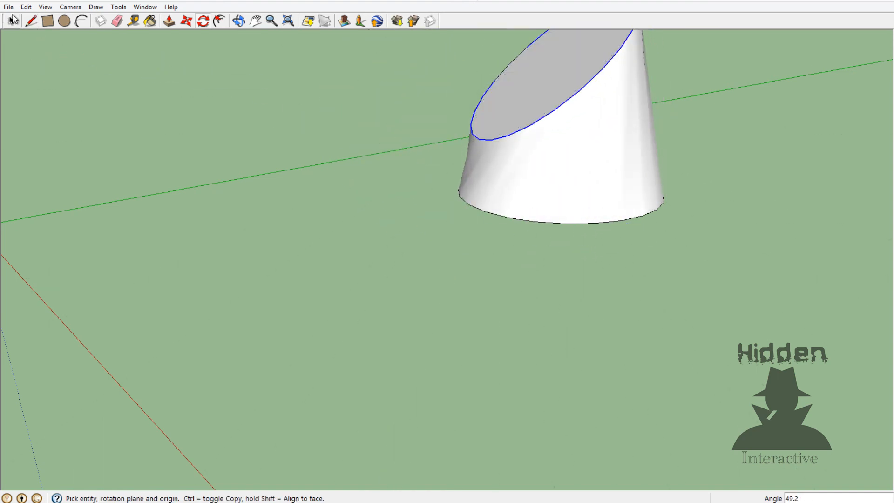
click(13, 20)
middle_drag(268, 228, 296, 259)
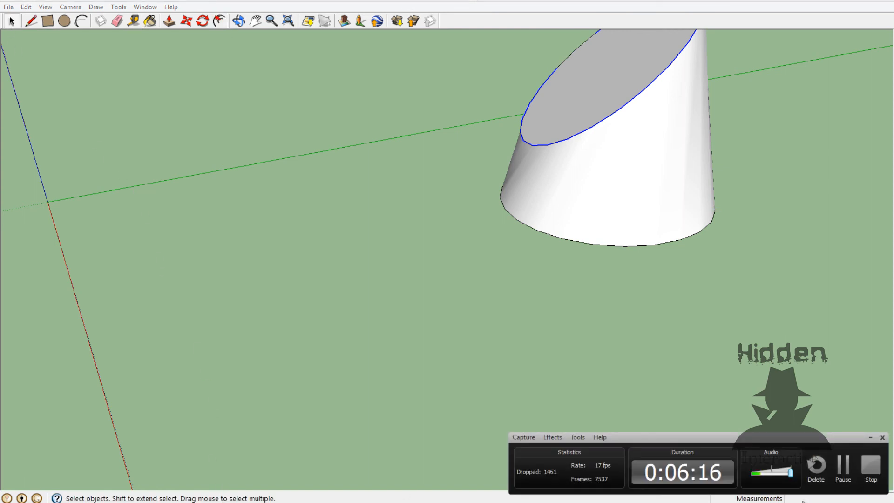
key(super+c)
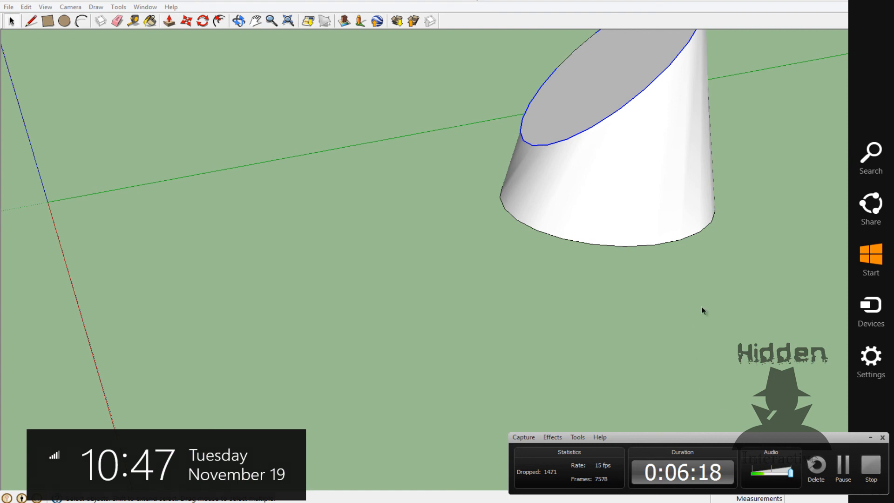
key(Escape)
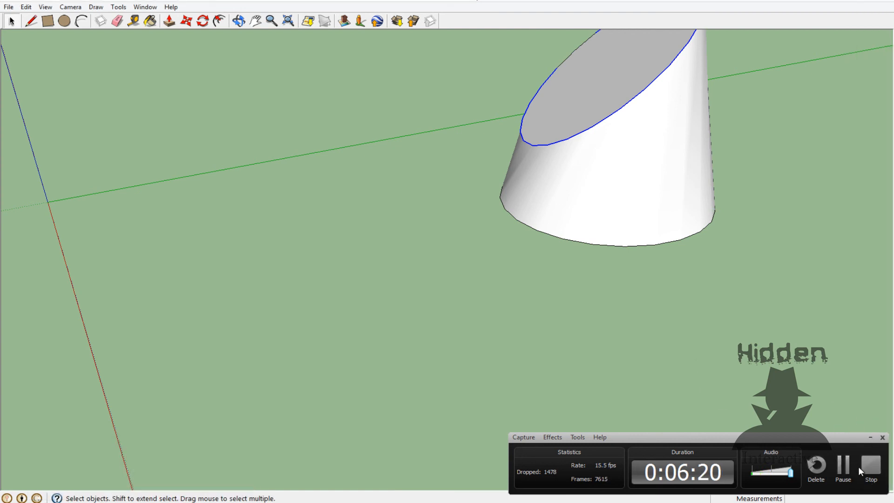